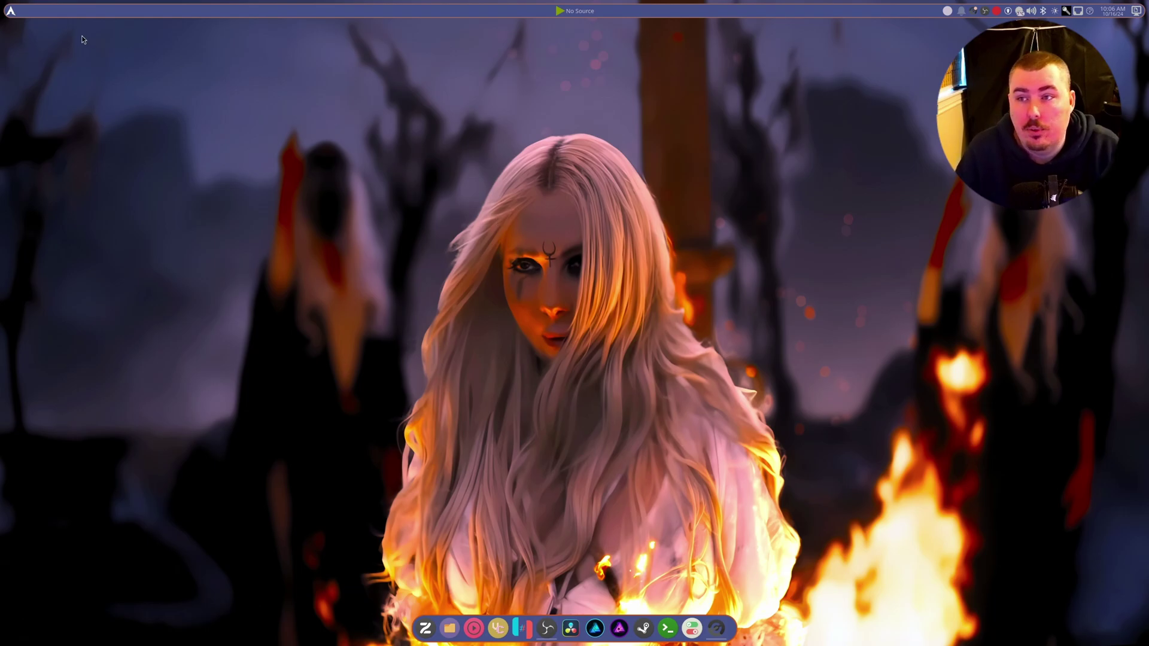
Remove Discover from the launcher favourites and launch System Settings from the dock
click(12, 10)
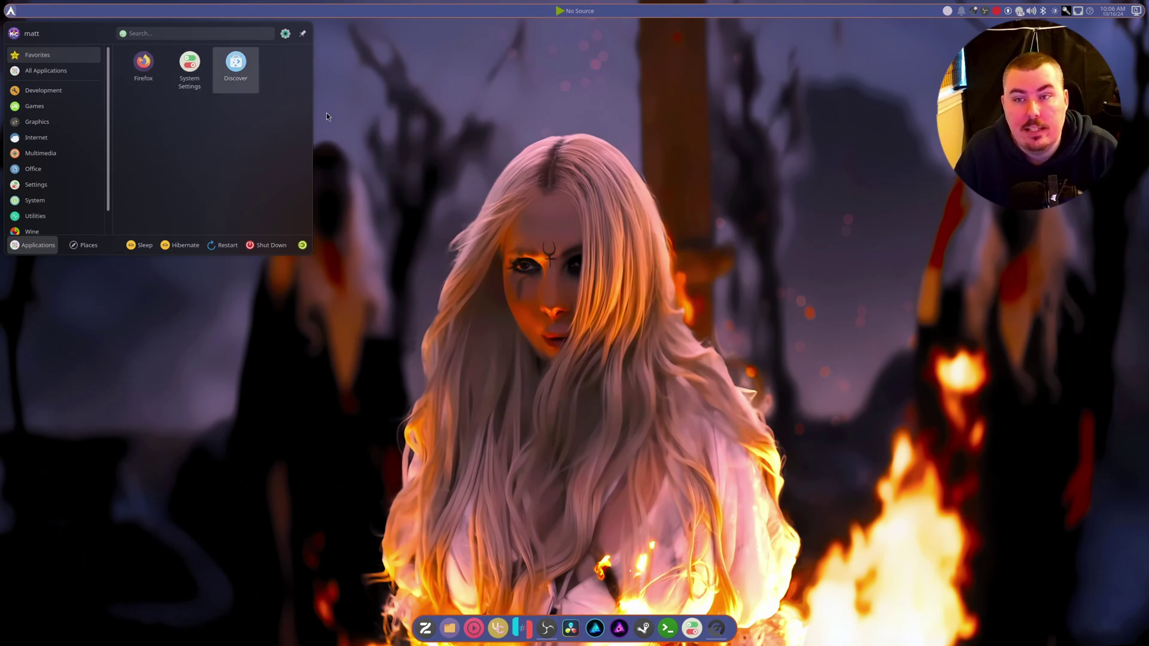
right_click(238, 69)
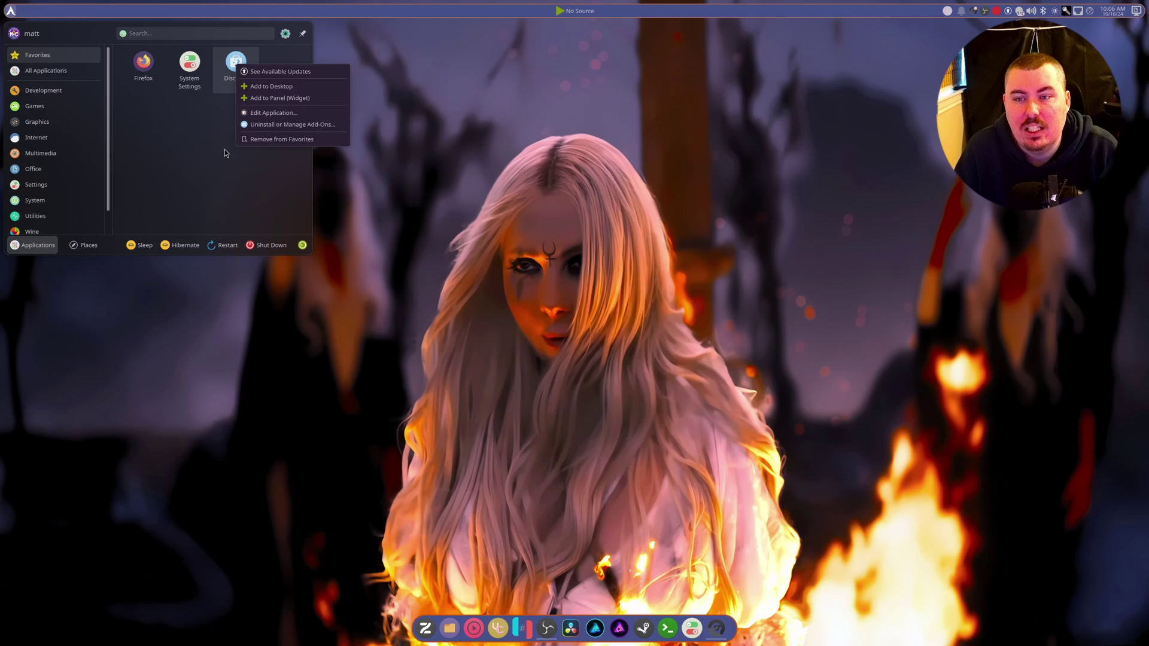
click(282, 139)
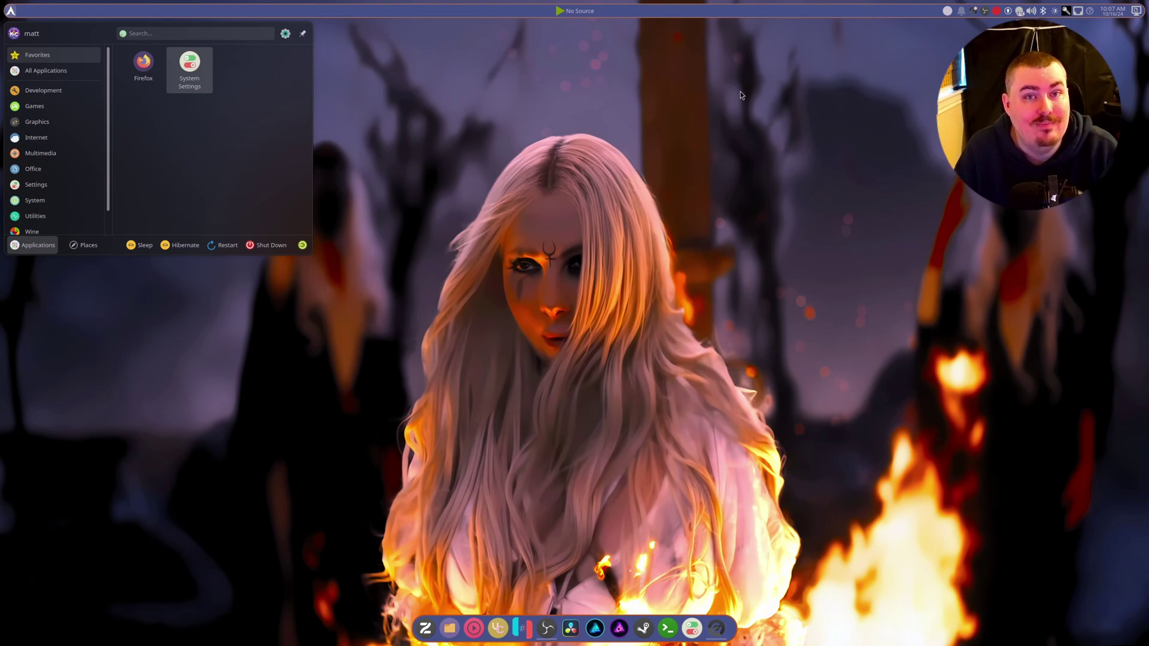
key(Escape)
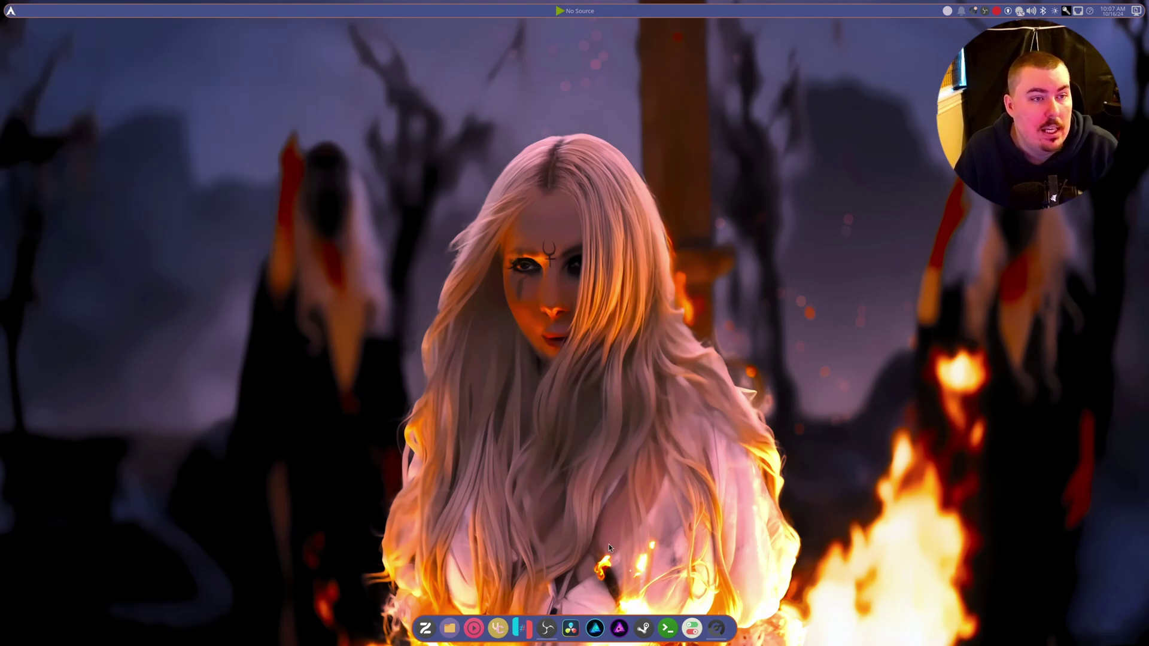
click(692, 628)
Maximize the System Settings window, then drag its title bar and re-maximize it
click(767, 171)
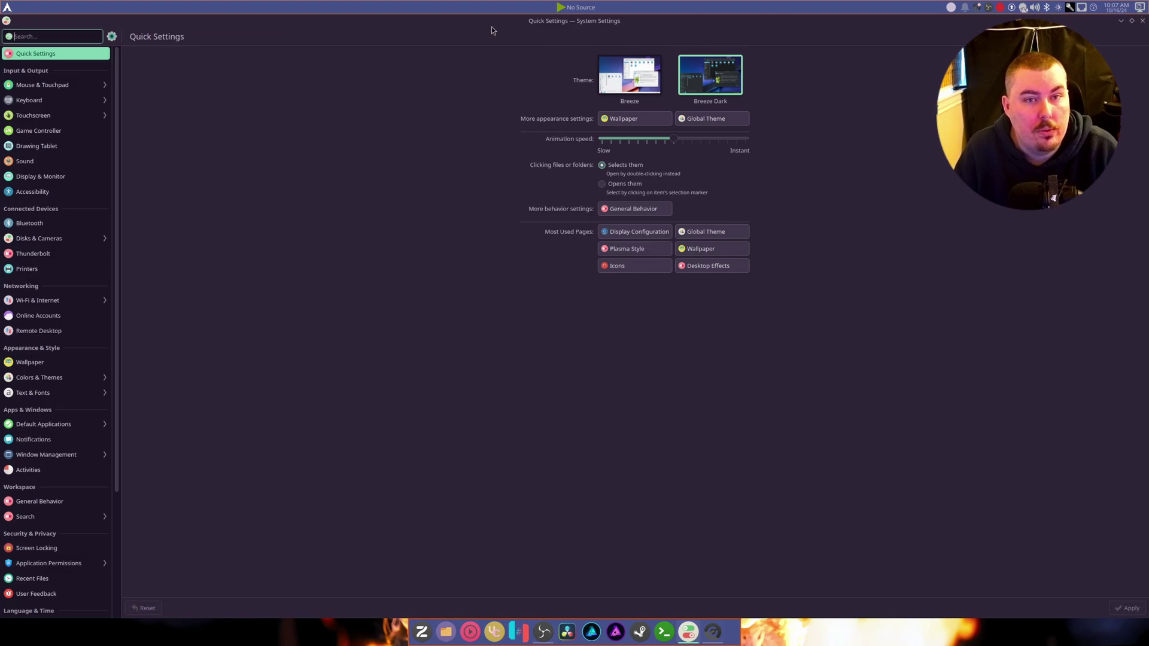
drag(417, 36, 473, 23)
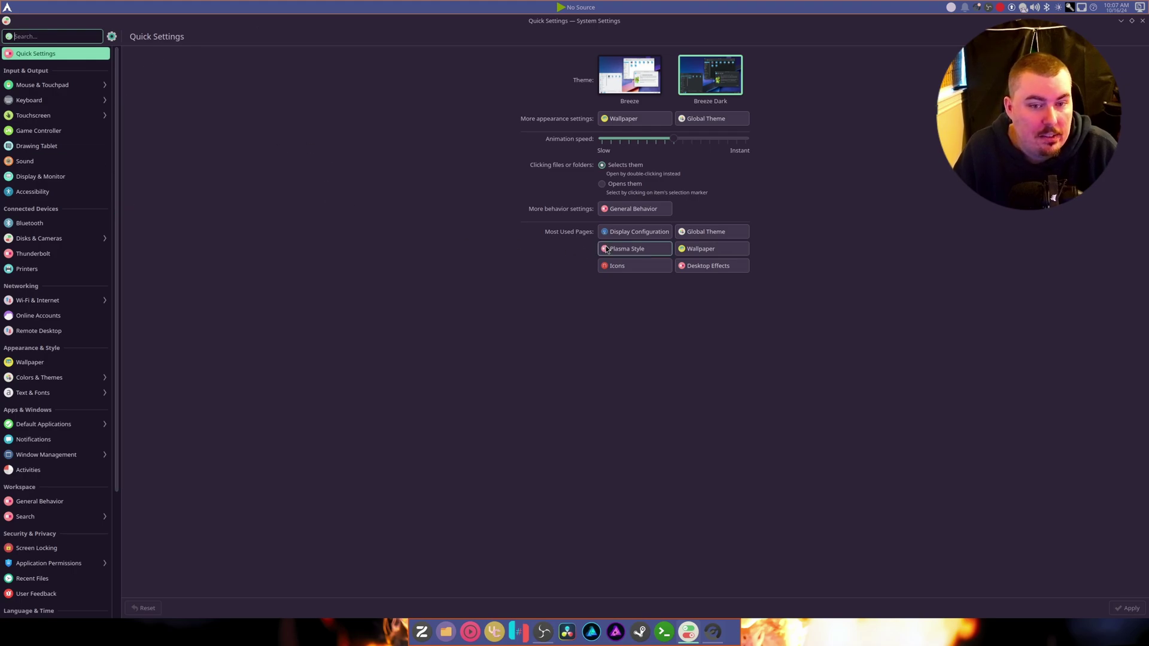
On the Plasma Style page, delete MacSonoma-Dark and apply Breeze as the Plasma style
click(628, 248)
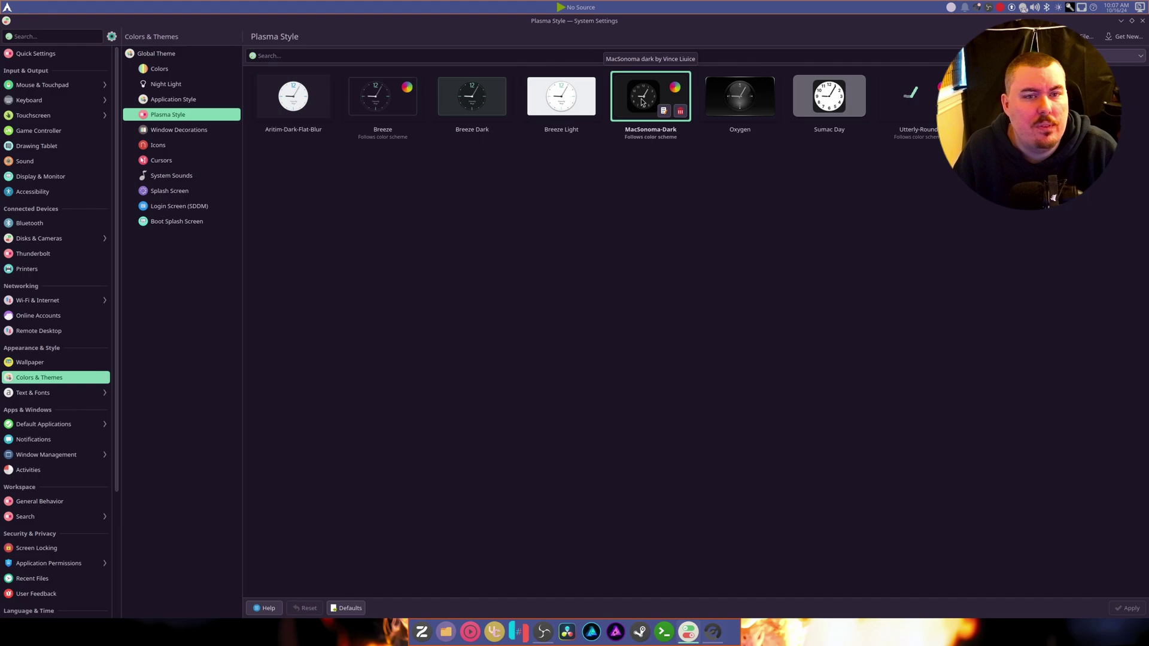
click(740, 96)
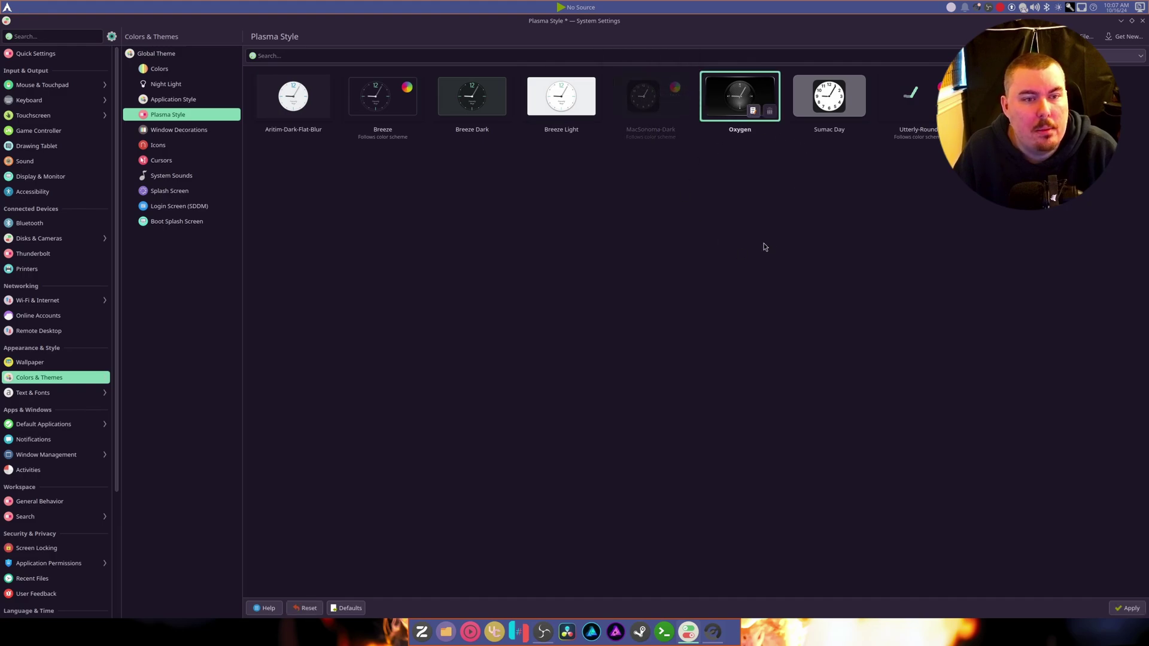
click(381, 104)
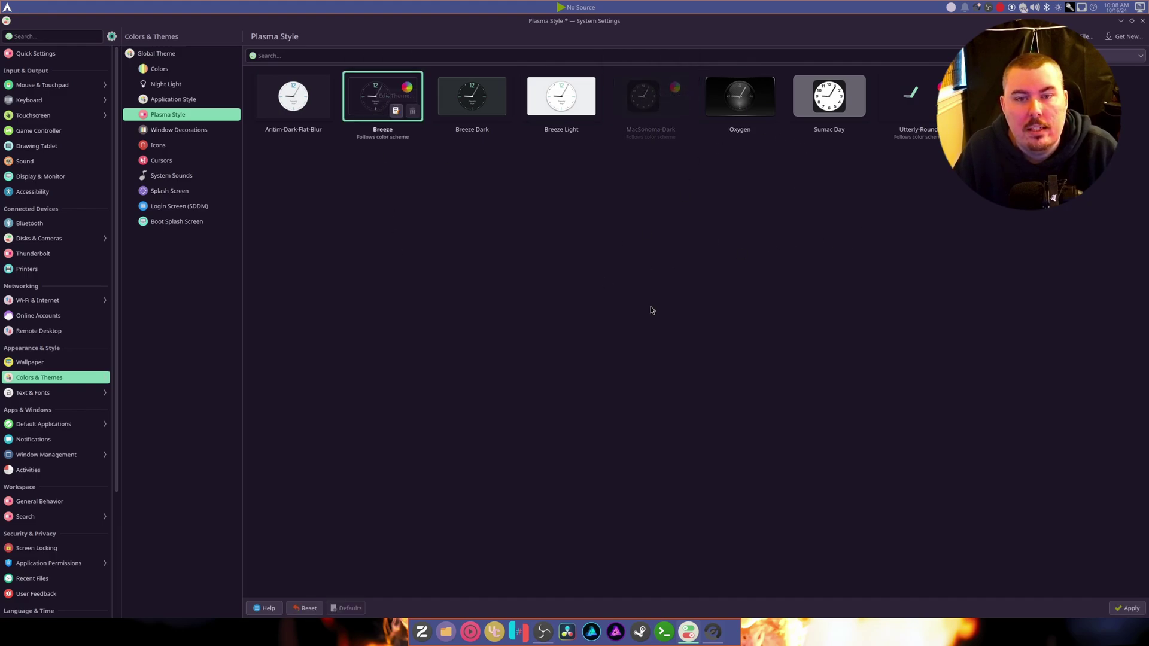
click(1128, 608)
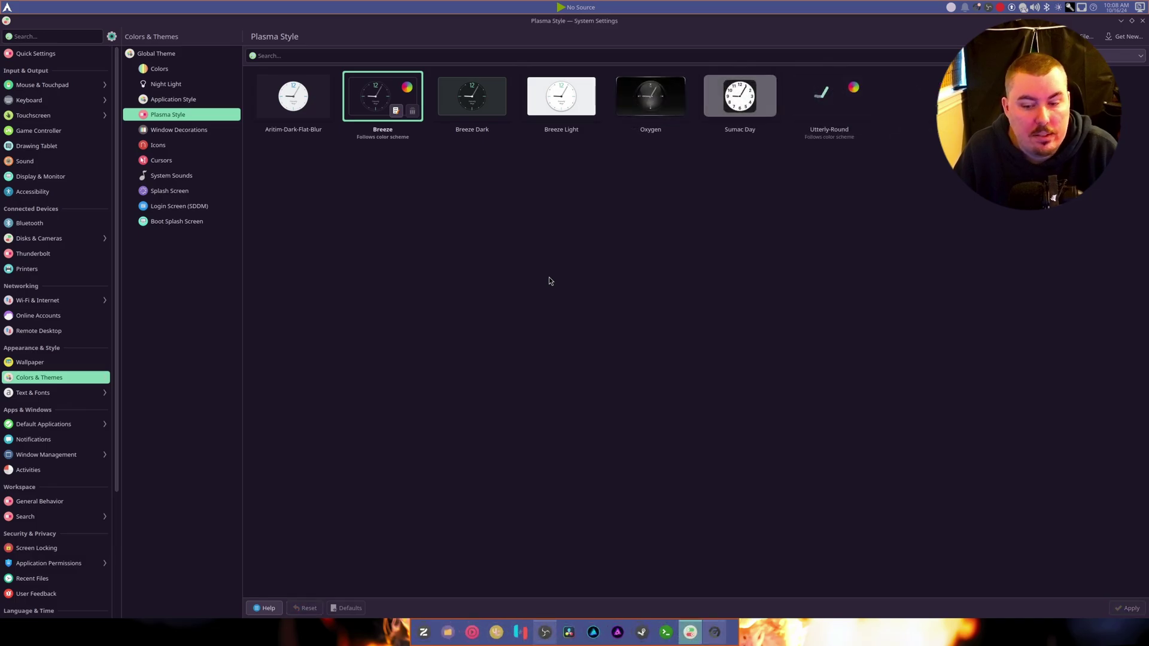
Shrink and re-maximize the settings window, then bring up the Material You Colors panel
drag(546, 23, 588, 115)
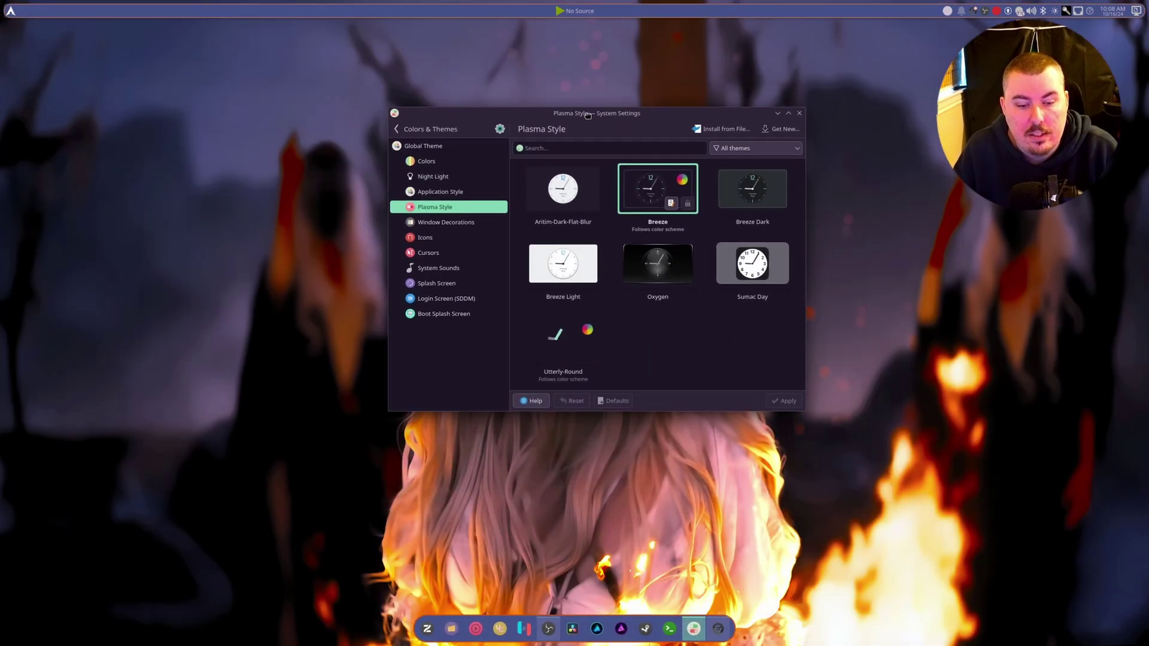
double_click(588, 115)
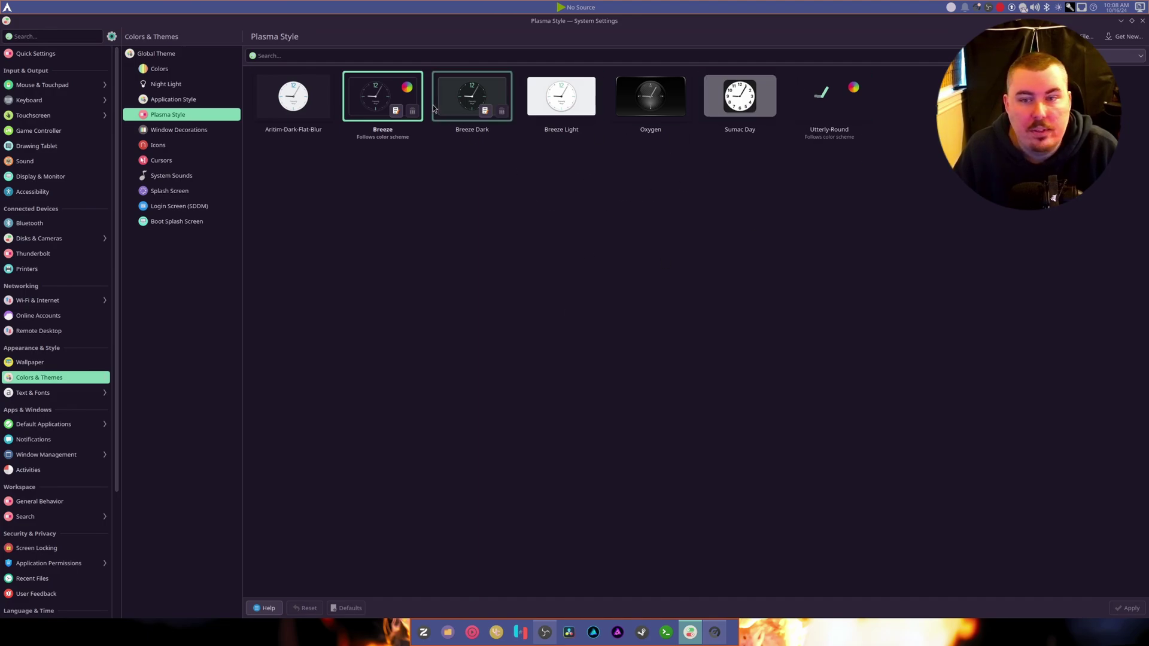
click(950, 8)
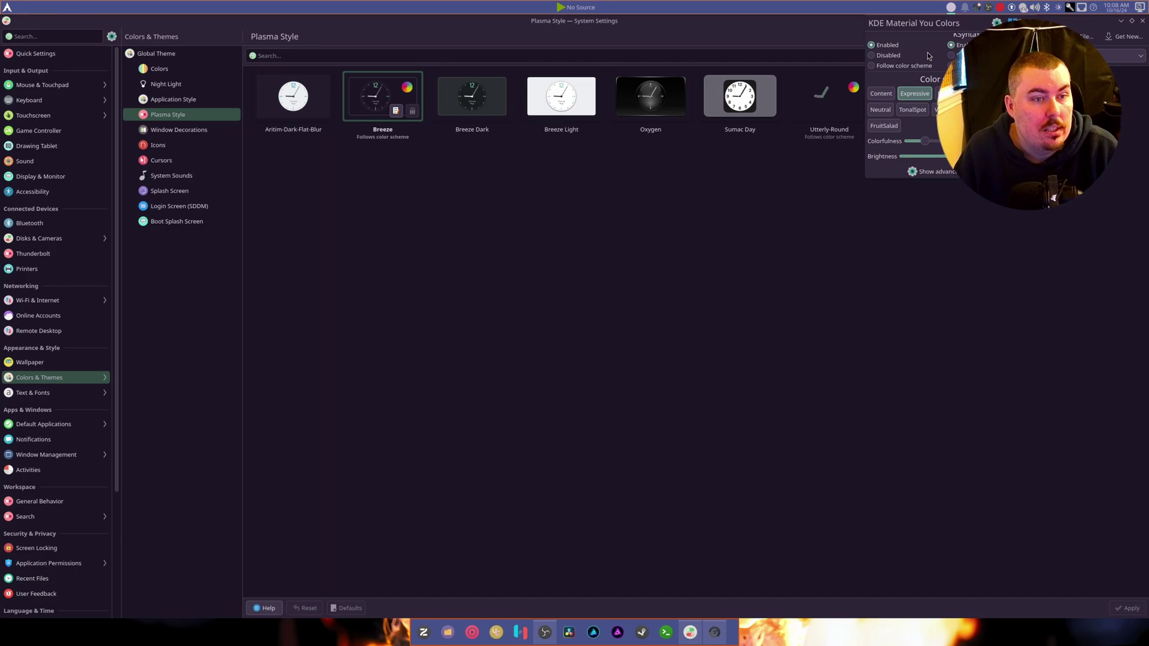
Scroll through the Material You Colors popup, then dismiss it to return to the Plasma Style page
scroll(929, 56, up, 2)
scroll(930, 56, up, 2)
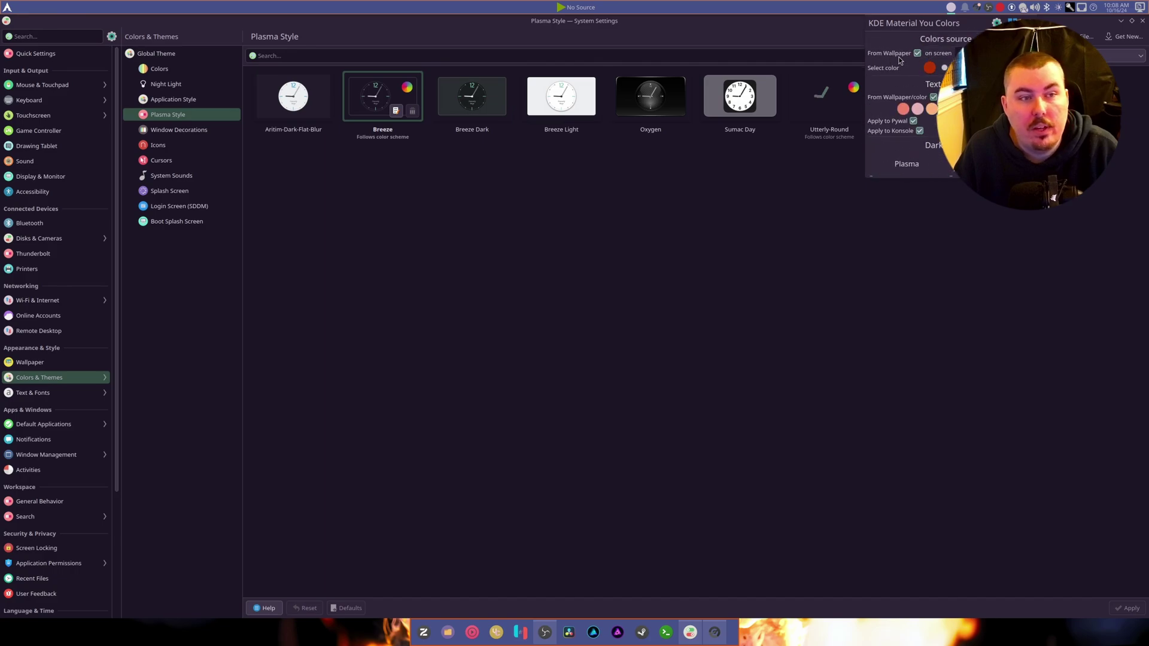
click(561, 321)
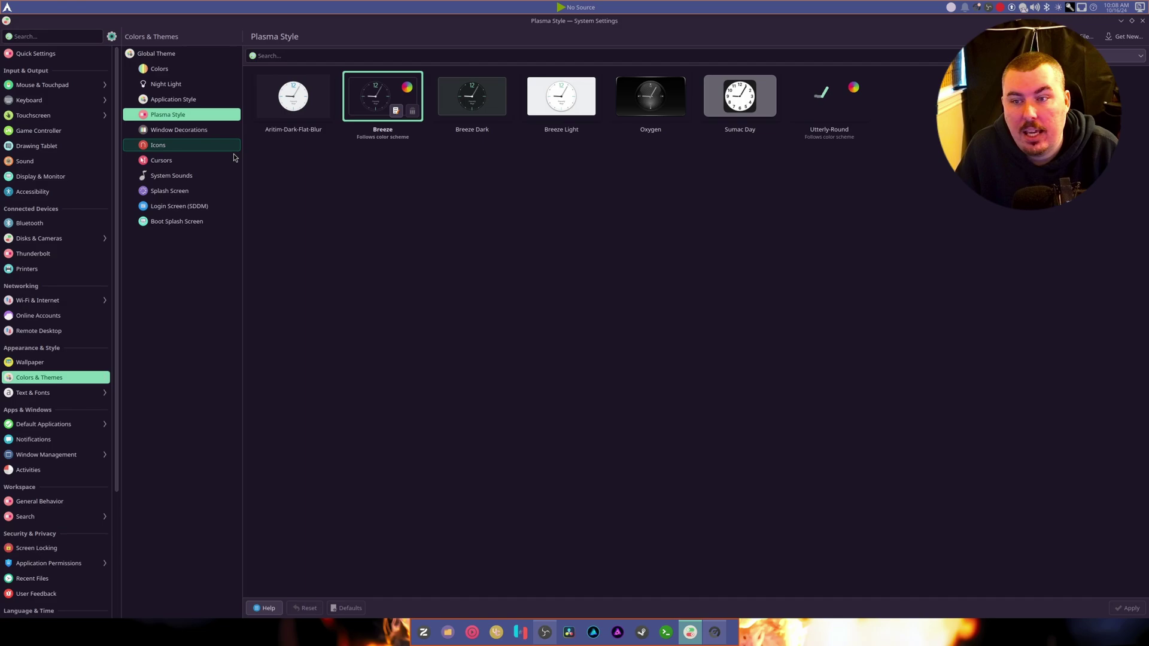
In Window Decorations, have Breeze draw a circle around the close button
click(190, 131)
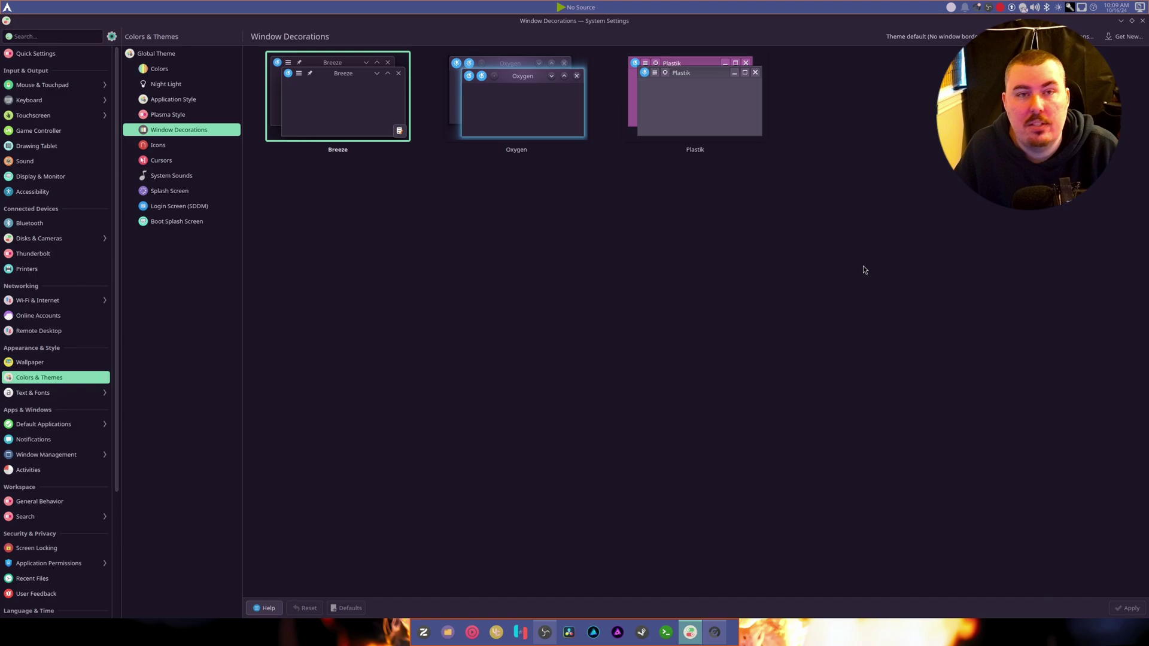
click(399, 130)
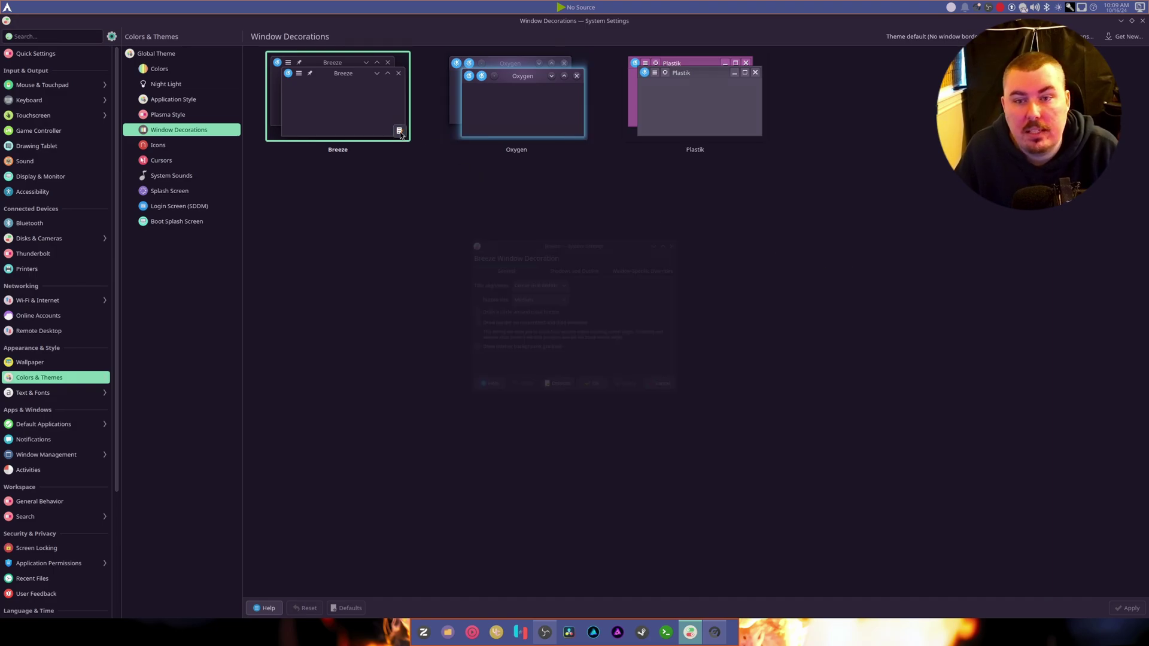
click(459, 311)
click(459, 324)
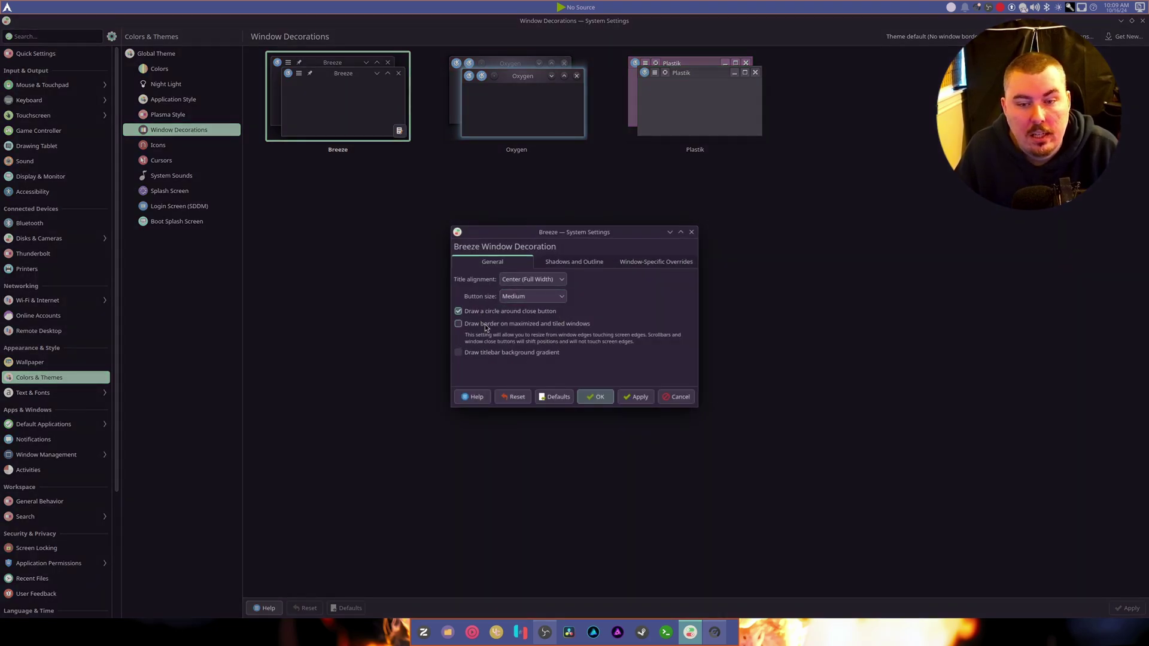
click(596, 397)
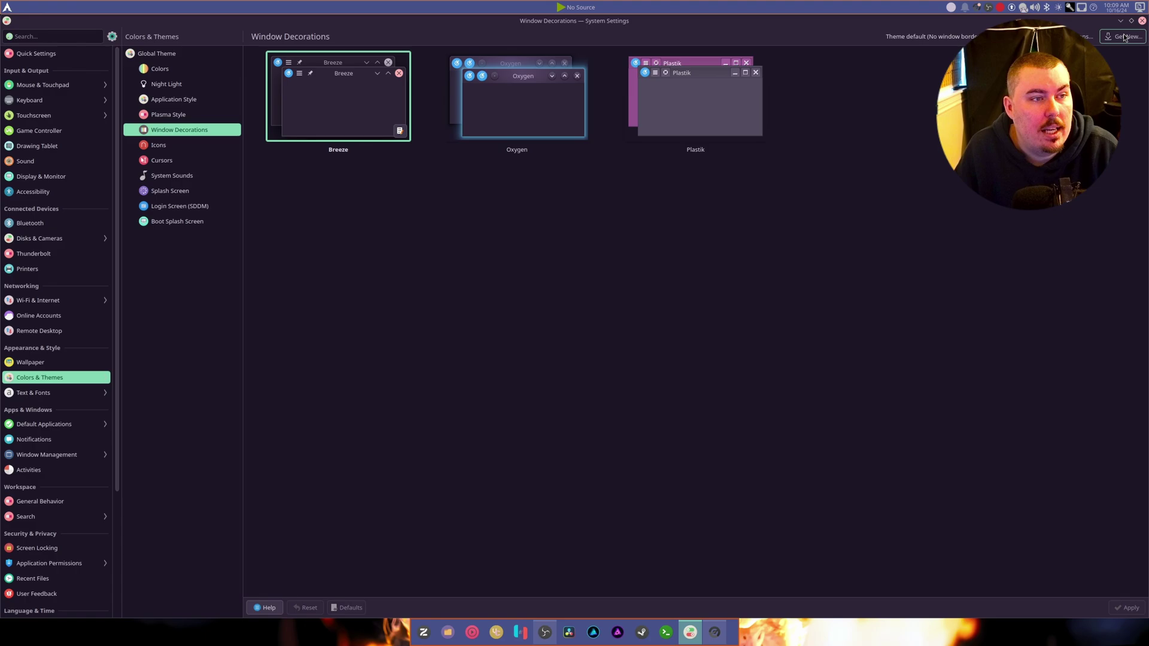
Enable Breeze borders on maximized and tiled windows and turn off the titlebar background gradient
click(399, 130)
click(494, 354)
click(595, 397)
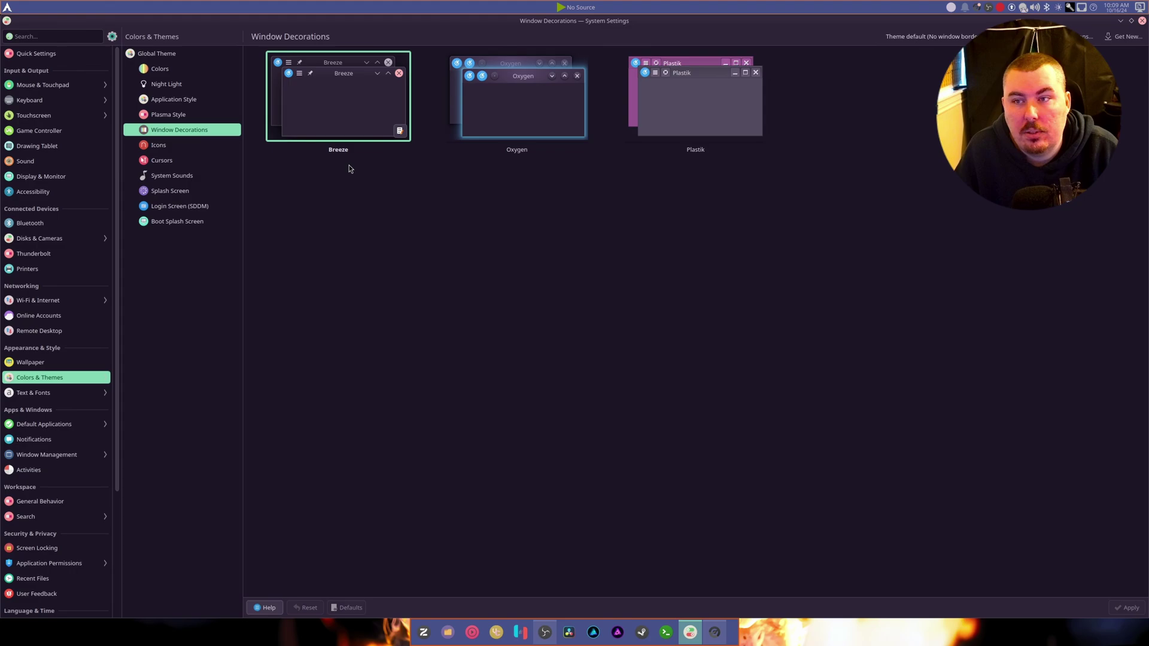
click(400, 131)
click(502, 354)
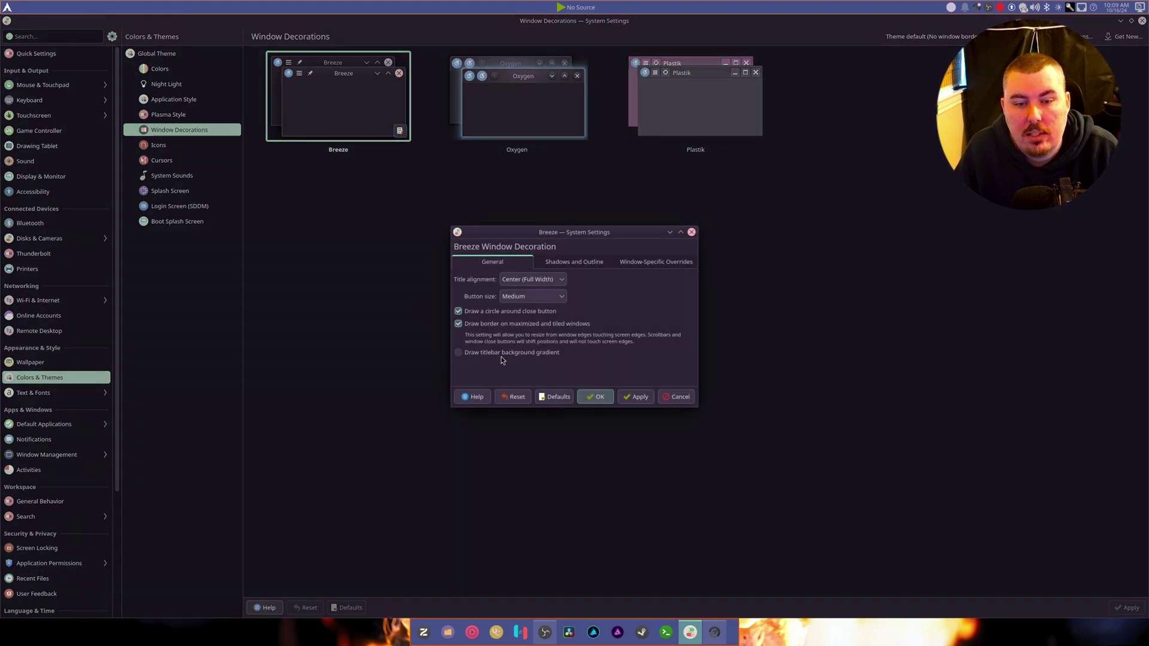
click(597, 397)
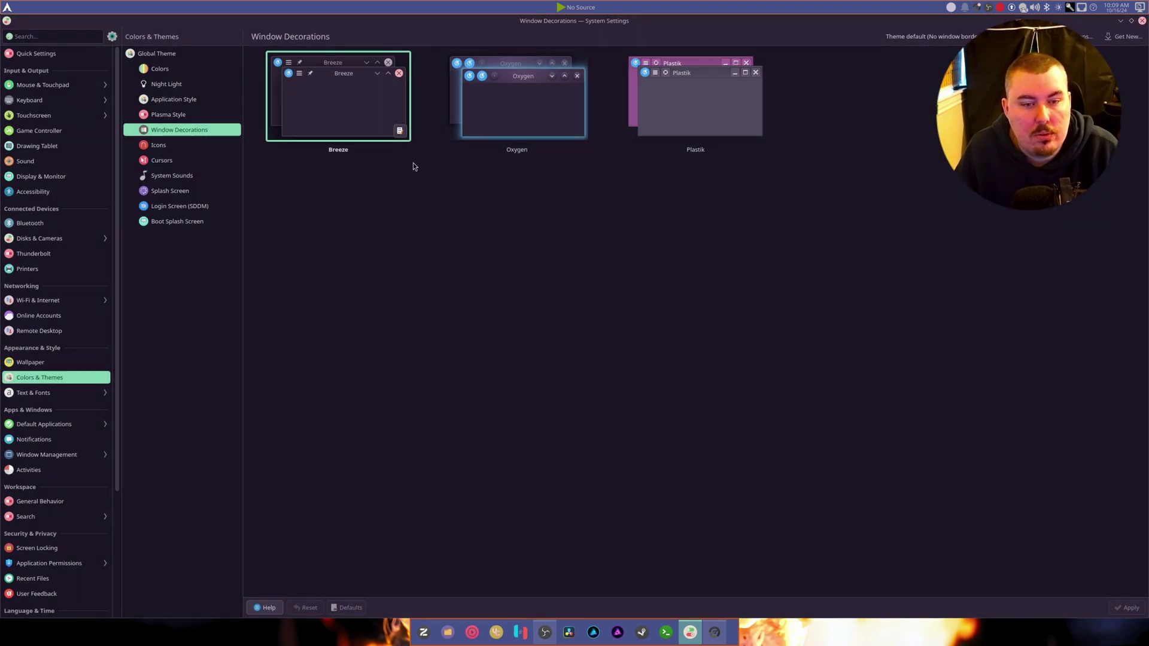
Look over the Breeze Shadows and Outline tab and the title alignment choices without changing them
click(400, 131)
click(577, 263)
click(520, 262)
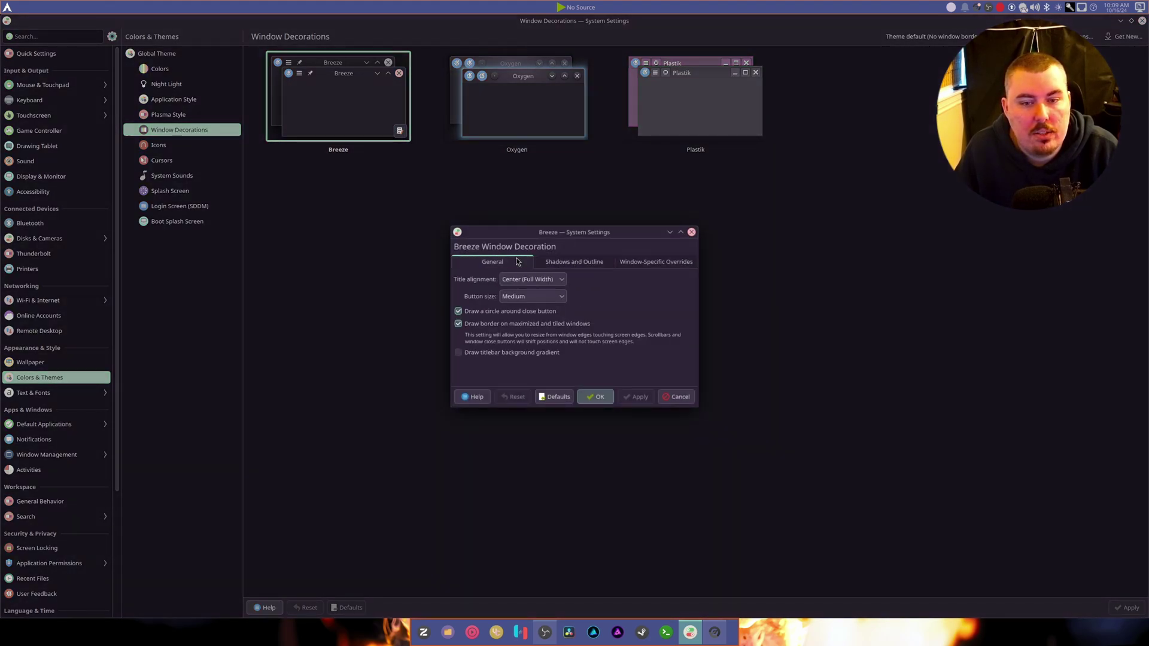
click(555, 280)
click(554, 280)
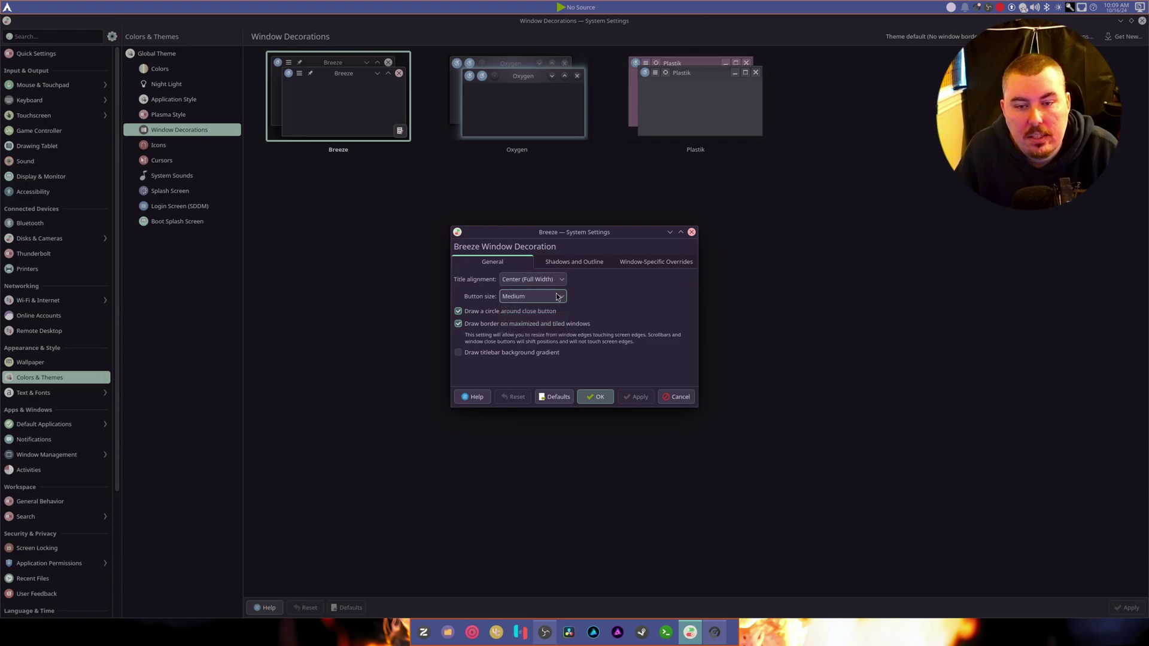
Try left-aligned window titles, then set title alignment back to Center (Full Width)
click(544, 280)
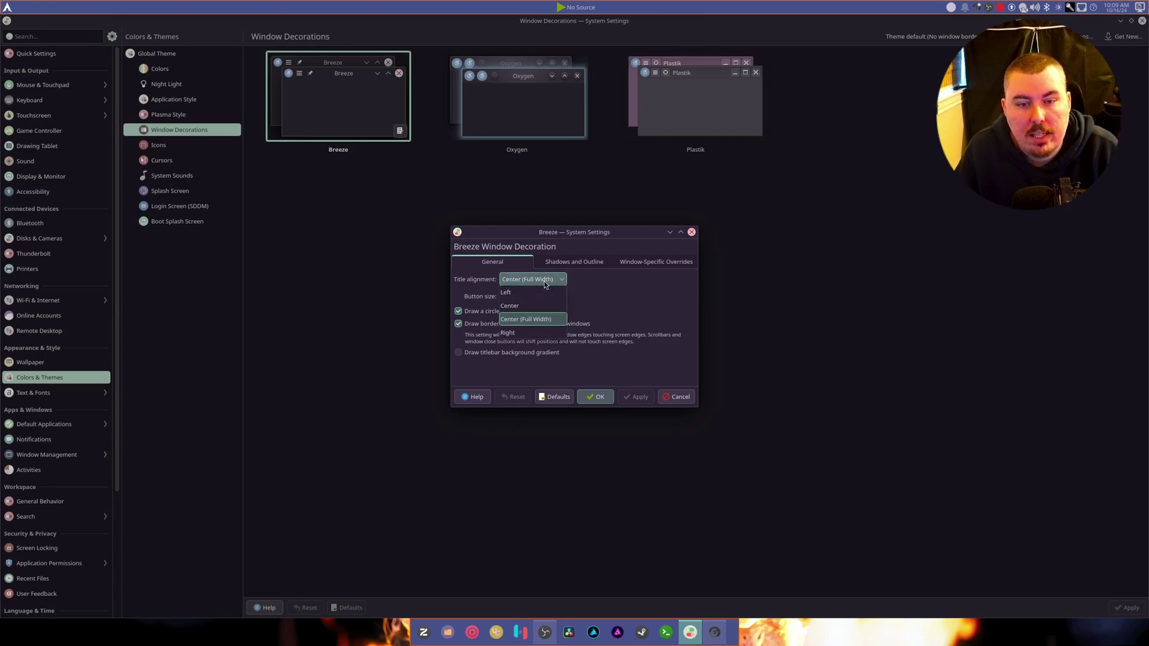
click(544, 282)
click(635, 397)
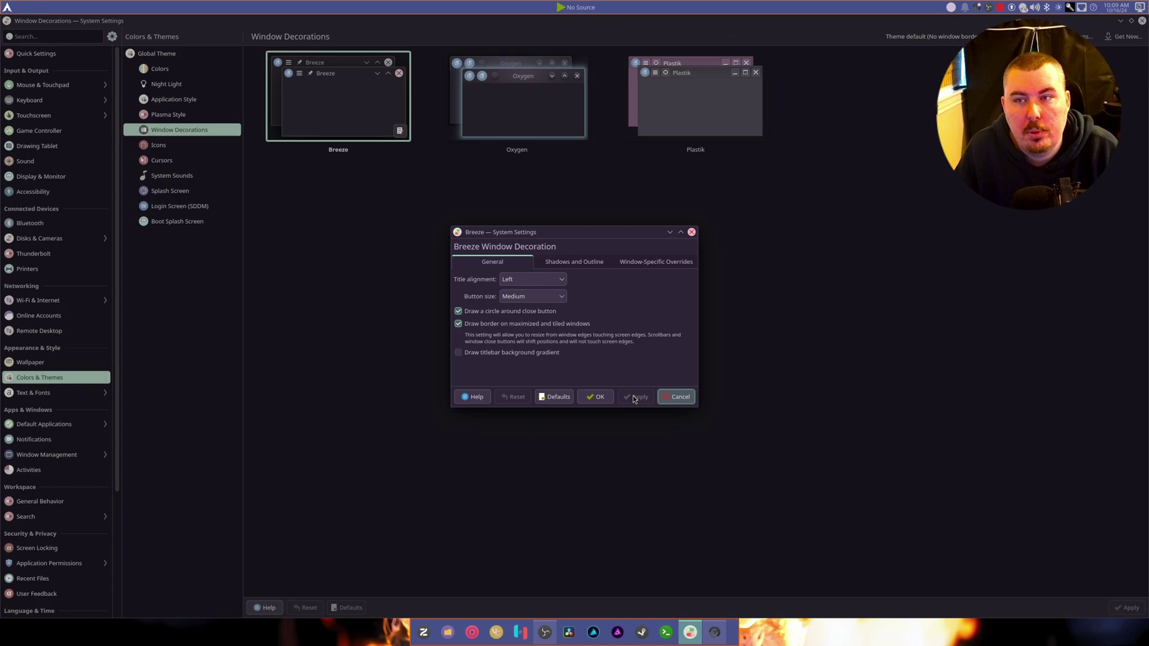
click(545, 279)
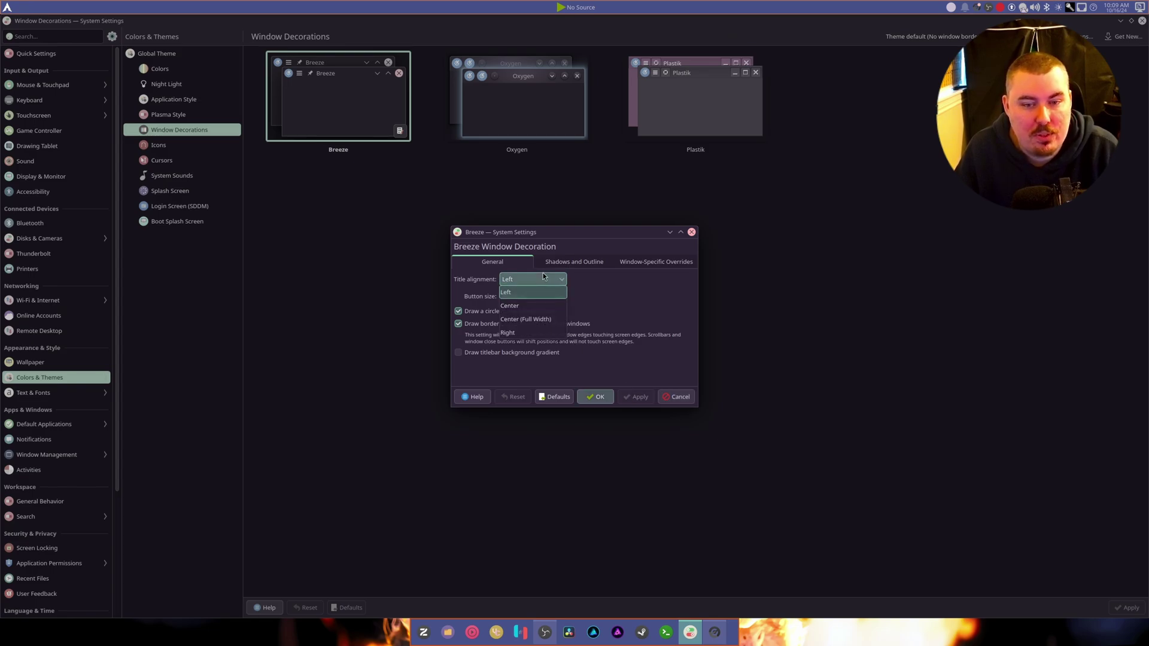
click(526, 319)
click(636, 397)
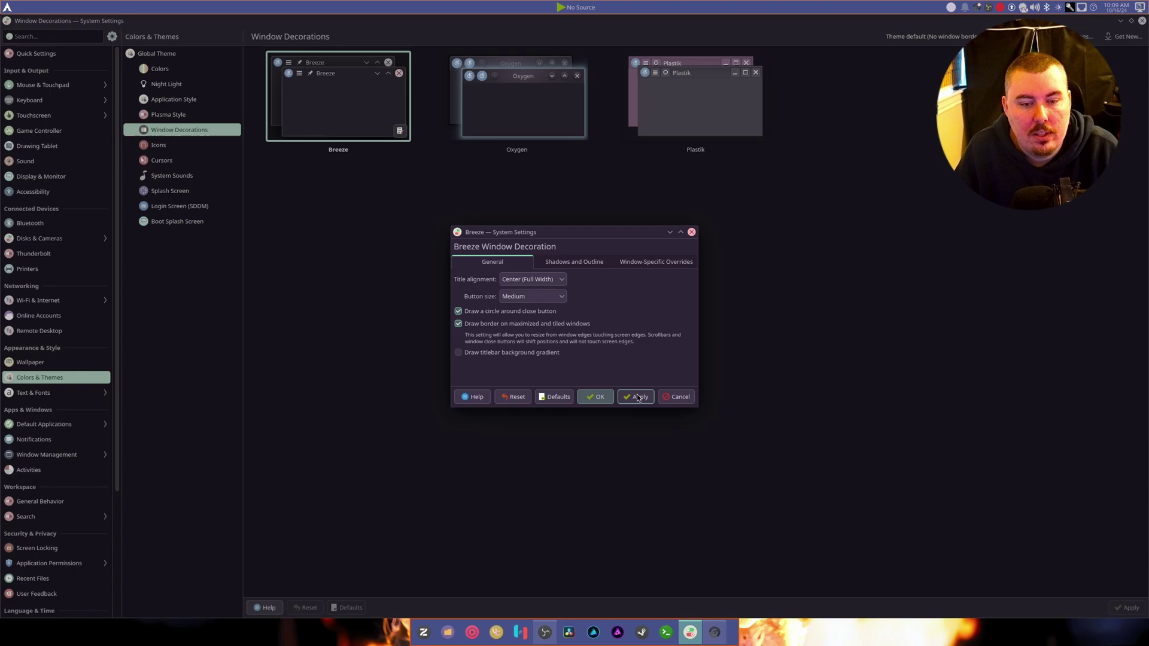
Try Very Large and Medium titlebar buttons, settling on a Large button size
click(535, 296)
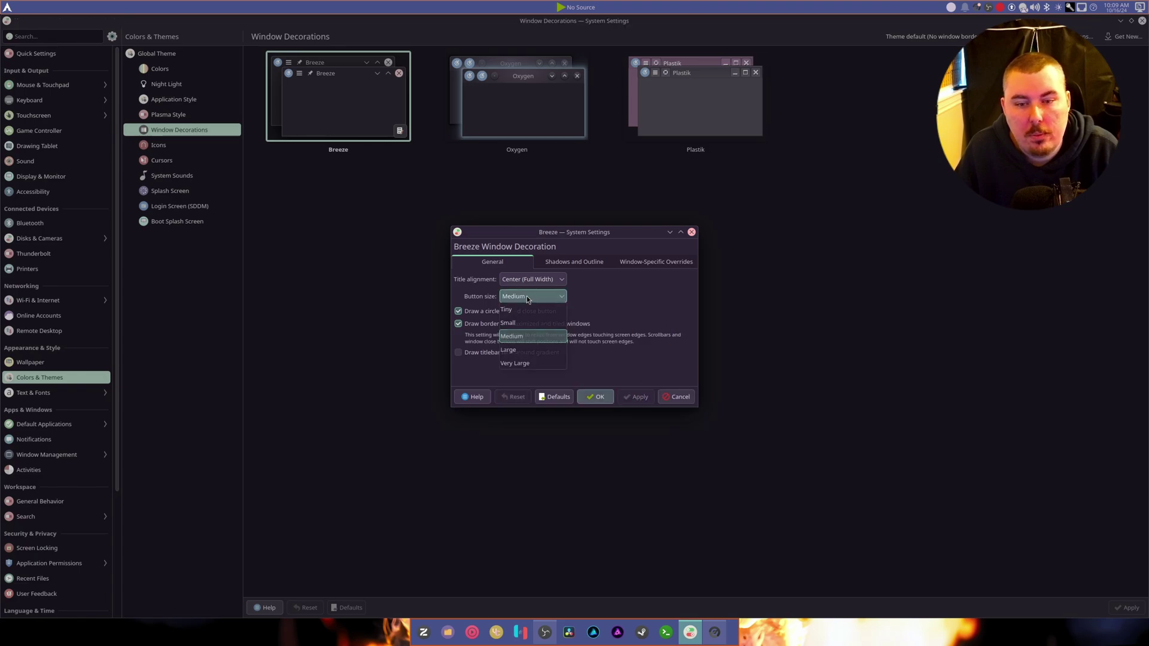
click(540, 363)
click(637, 397)
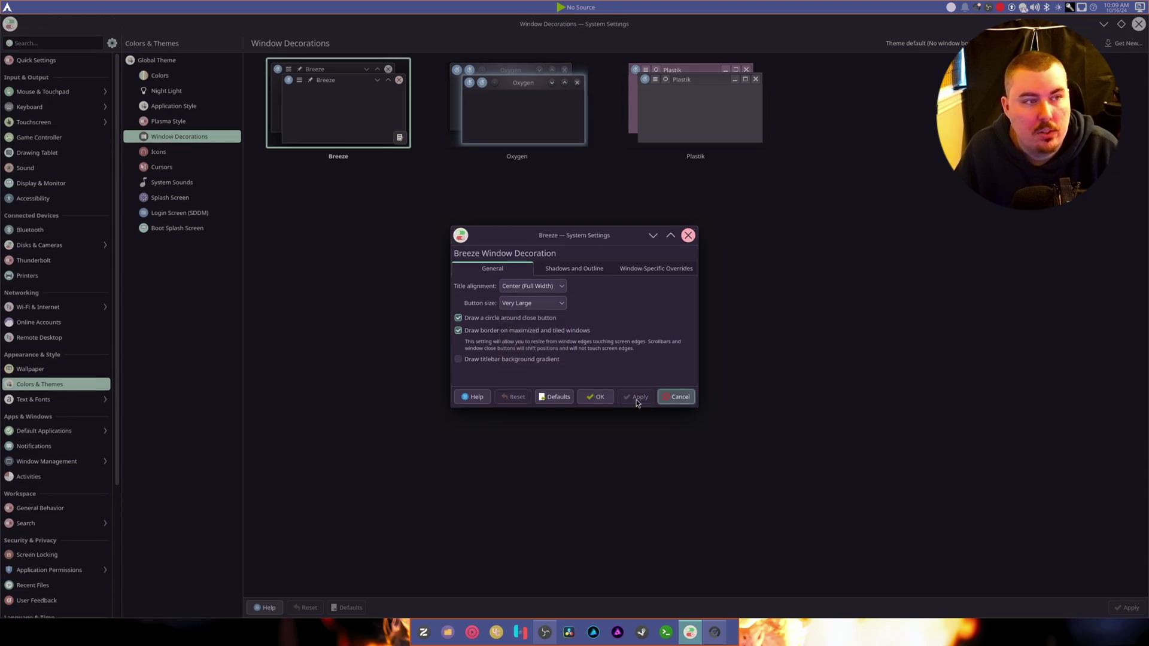
click(533, 302)
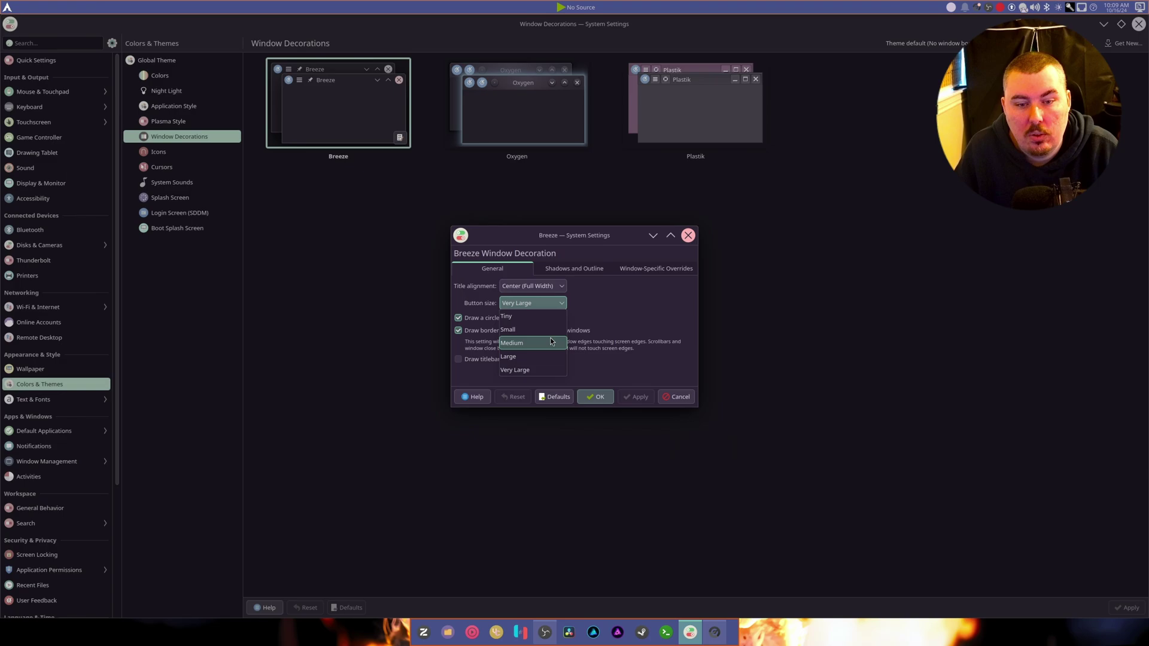
click(533, 339)
click(637, 397)
click(532, 297)
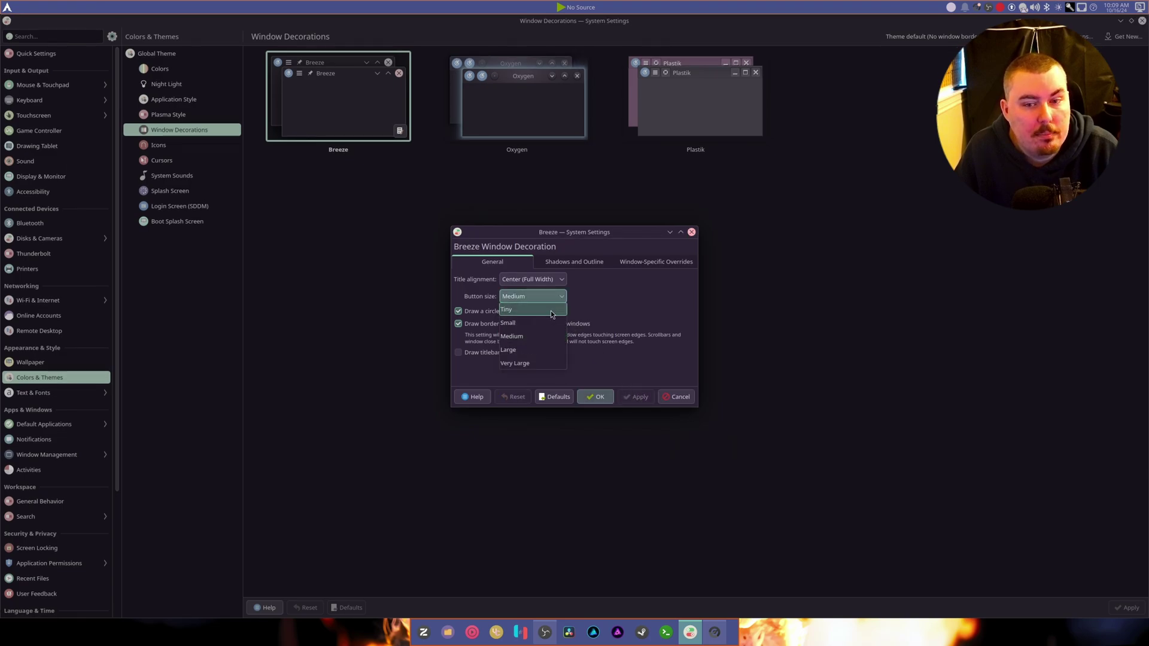
click(526, 352)
click(637, 396)
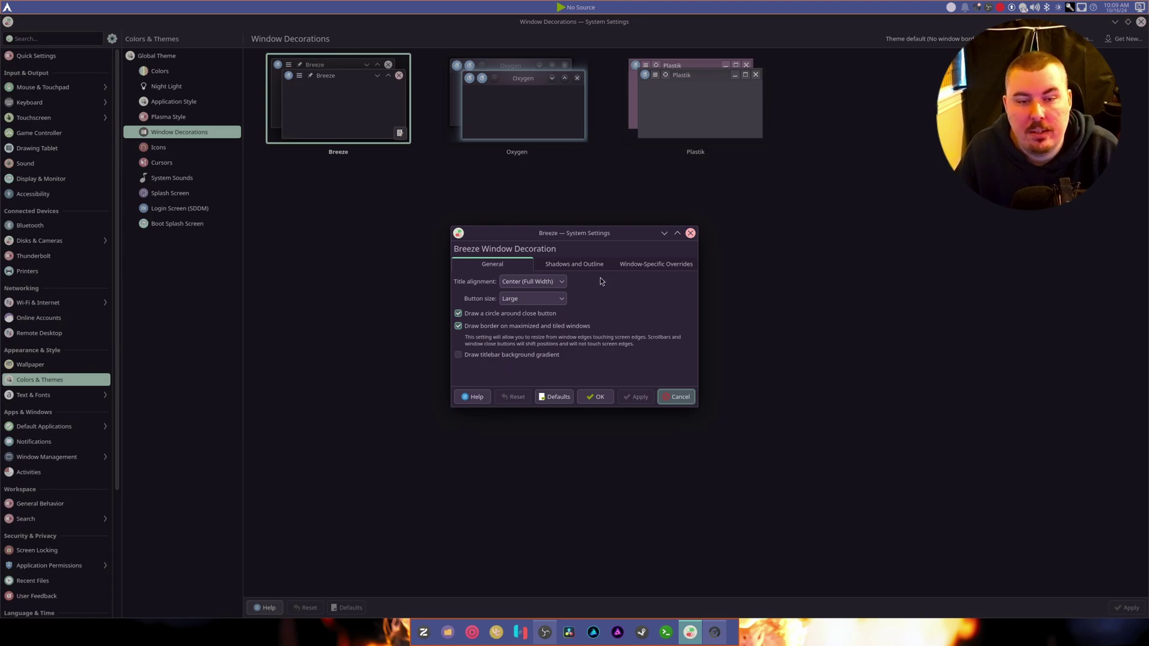
Set the window outline intensity to Maximum on the Shadows and Outline tab
click(588, 265)
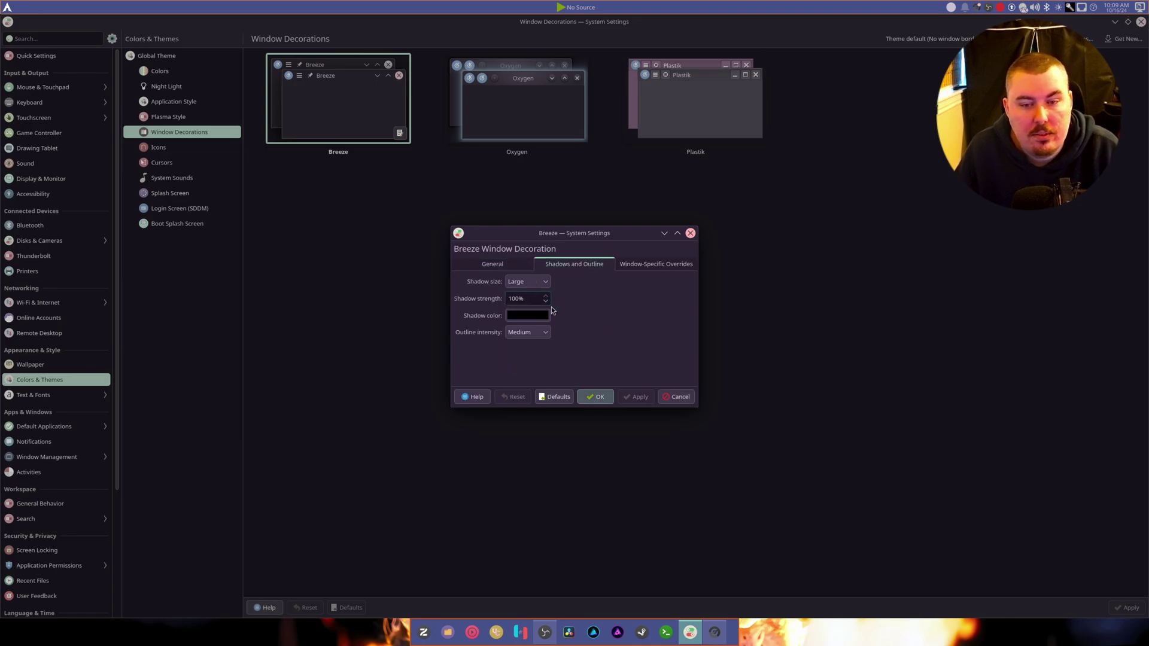
click(527, 332)
click(534, 399)
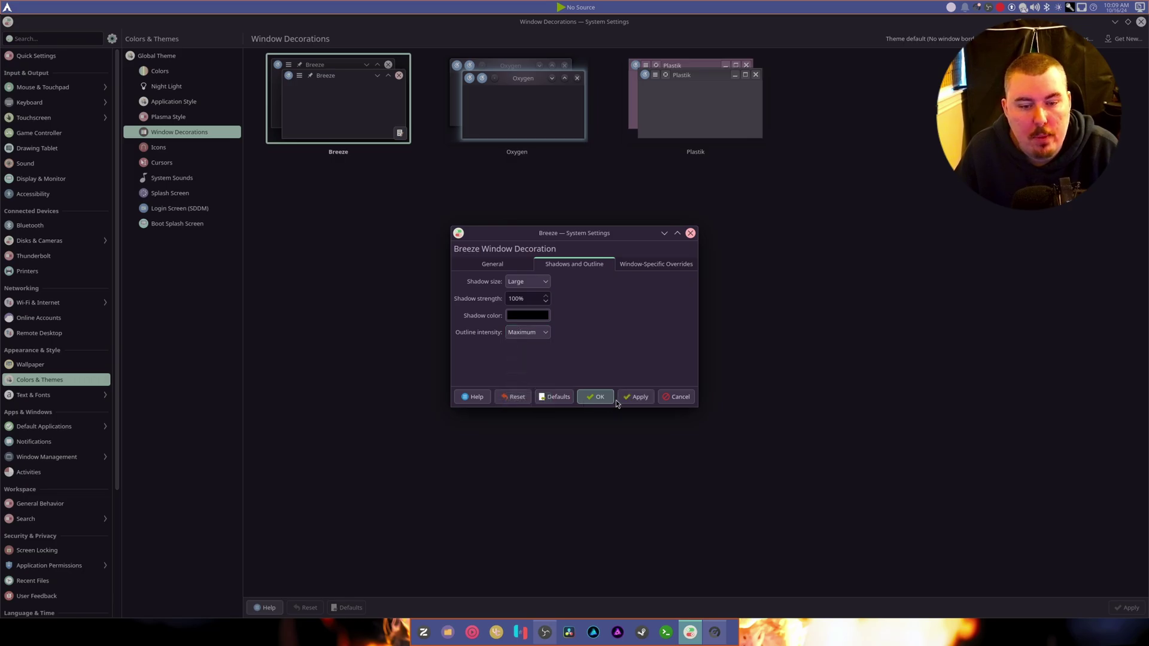
click(626, 399)
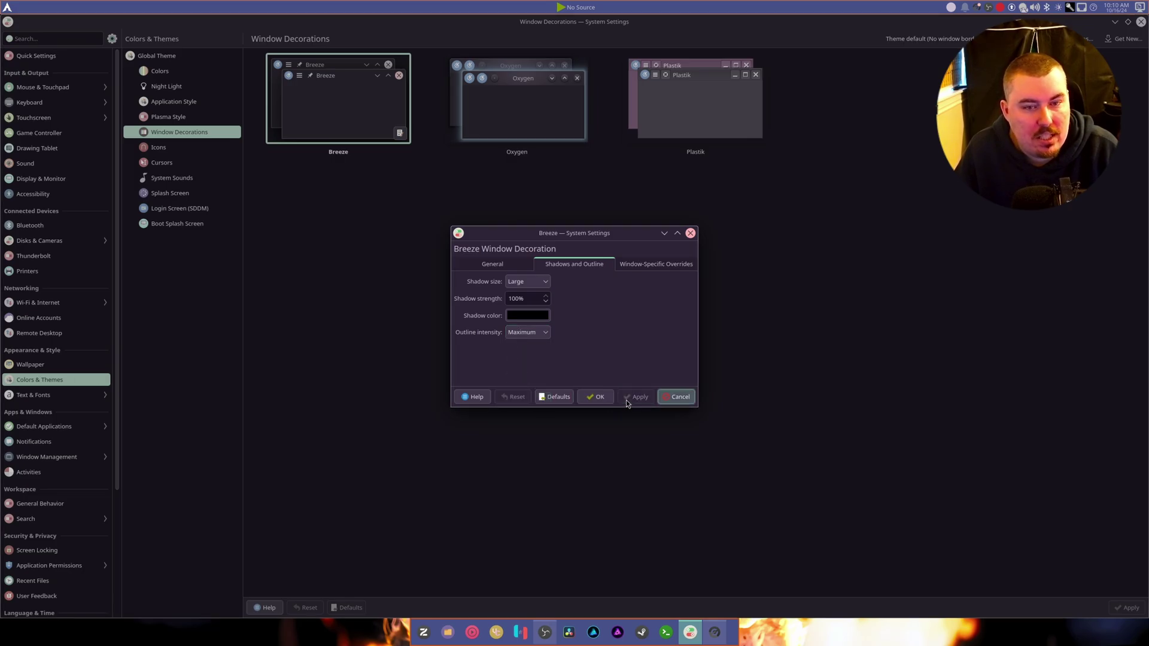
Restore and reposition the settings window, check window-specific overrides, and confirm the Breeze settings
double_click(727, 24)
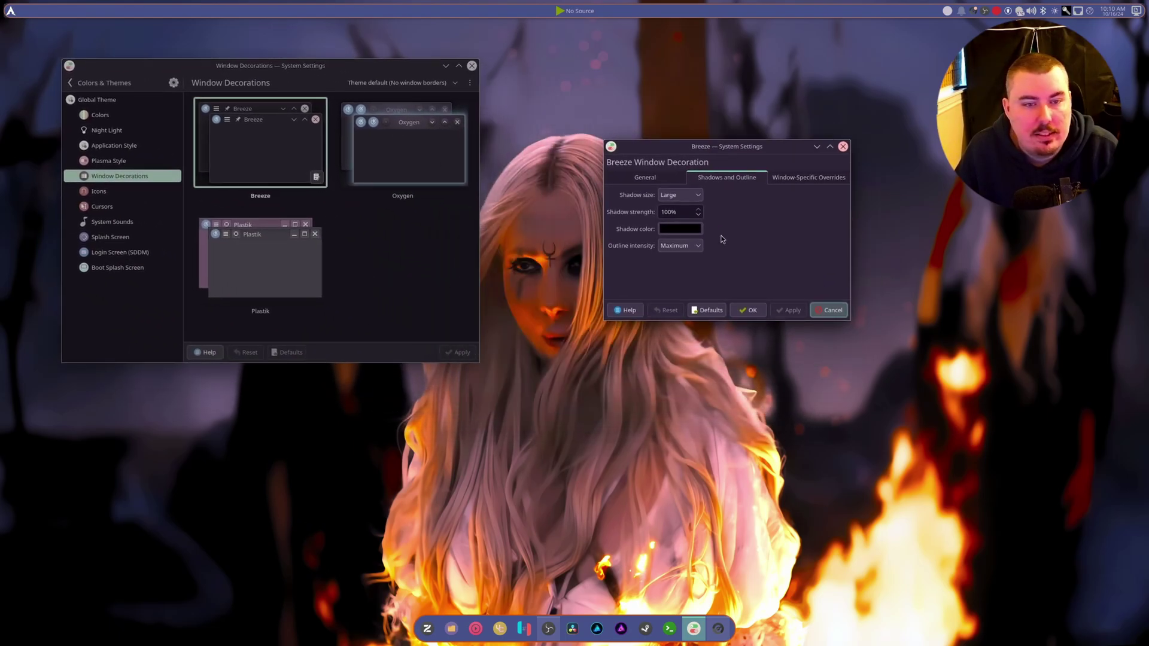
drag(338, 71, 325, 93)
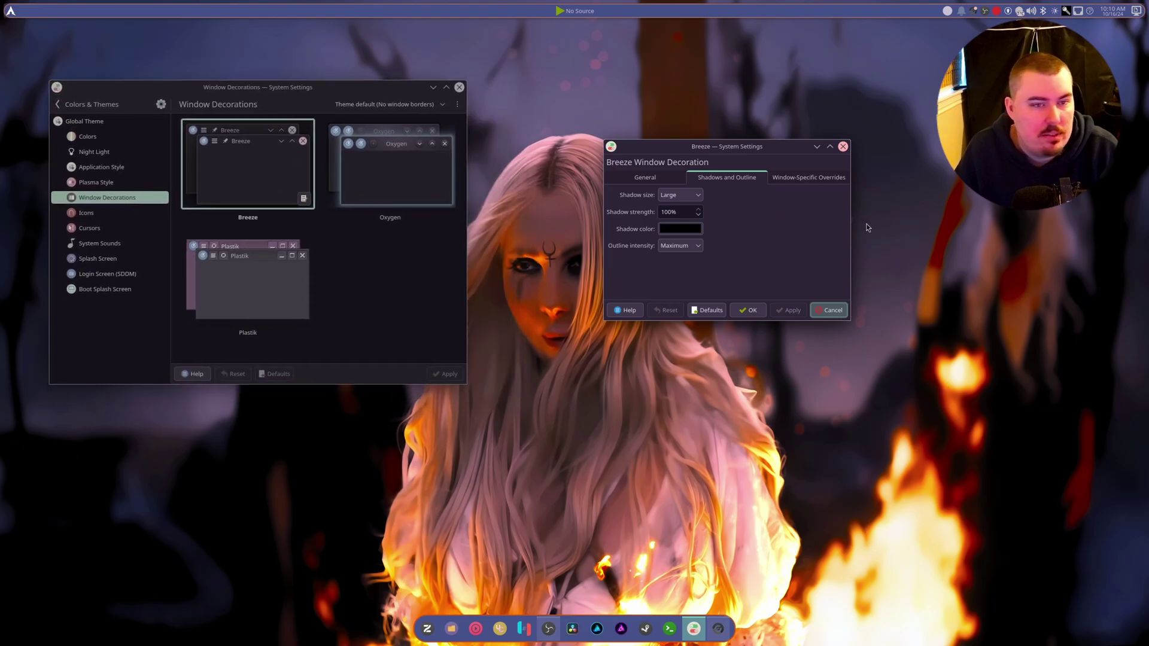
click(803, 180)
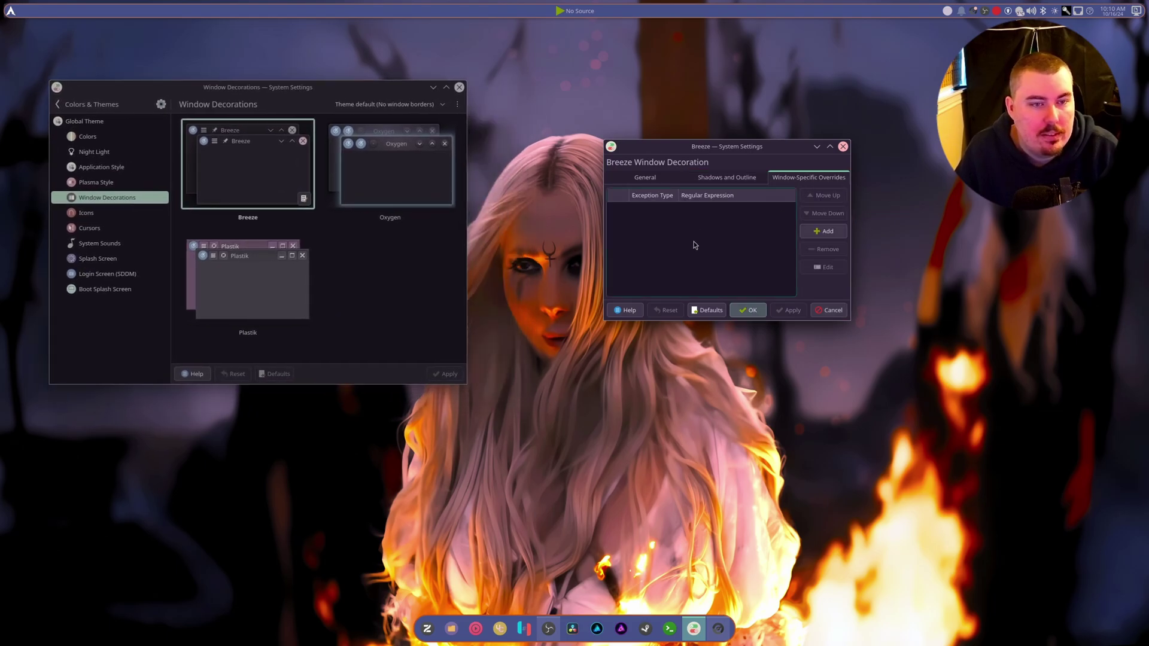
click(749, 310)
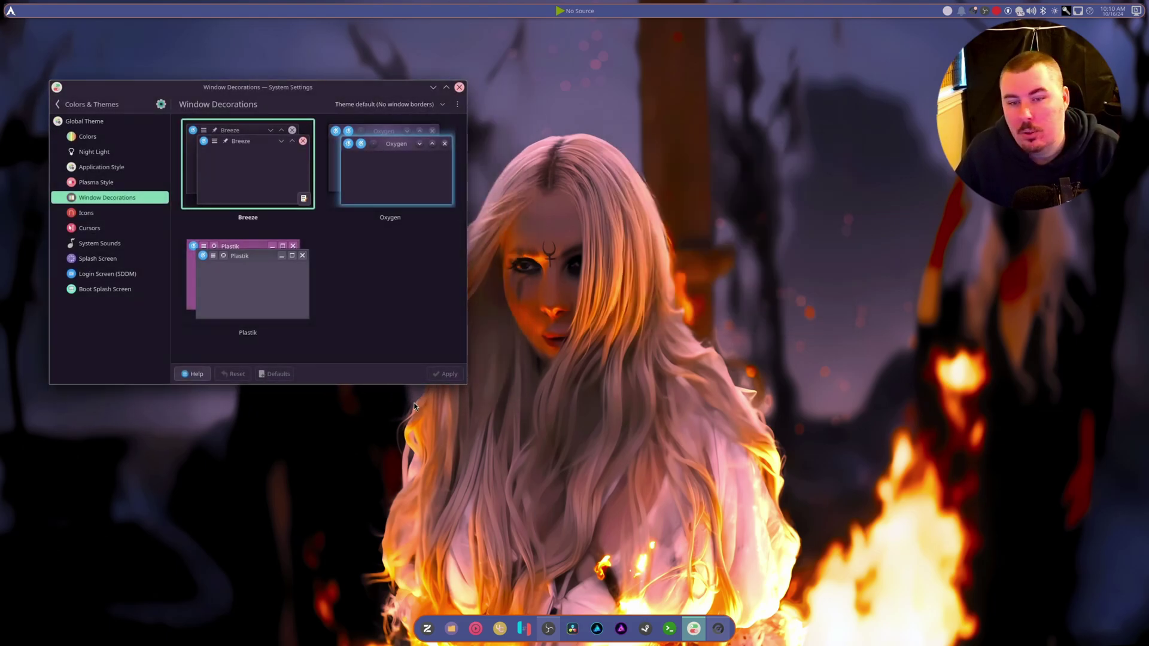
Close System Settings and bring up the dock's Panel colorizer settings
click(459, 87)
right_click(694, 627)
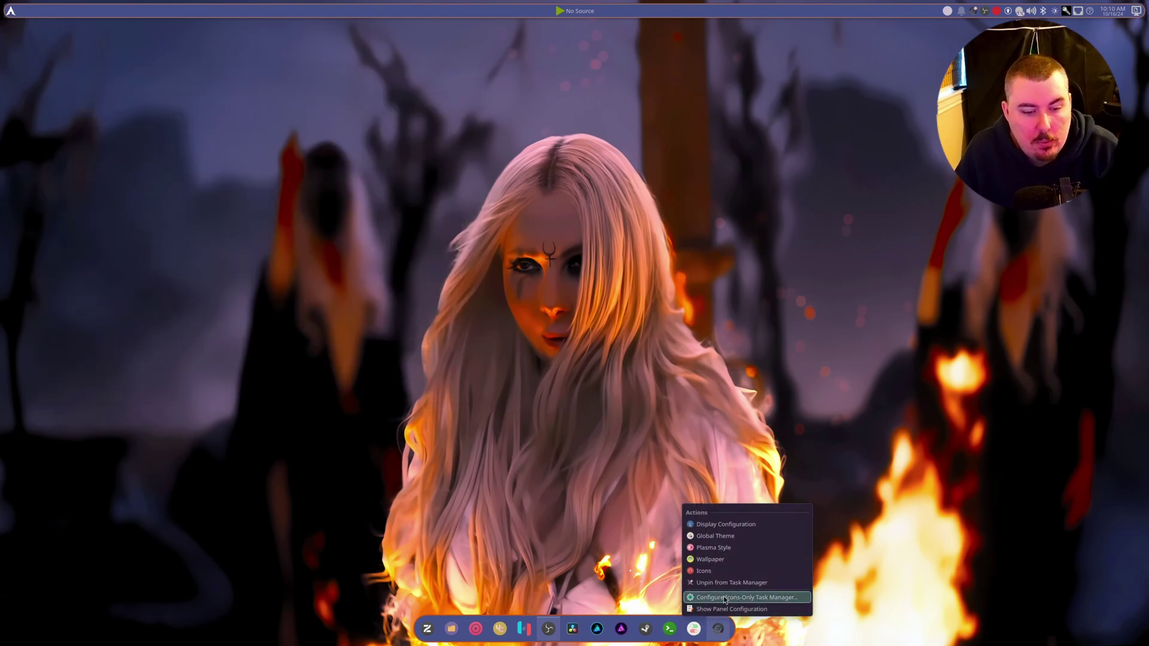
click(731, 608)
mouse_move(741, 628)
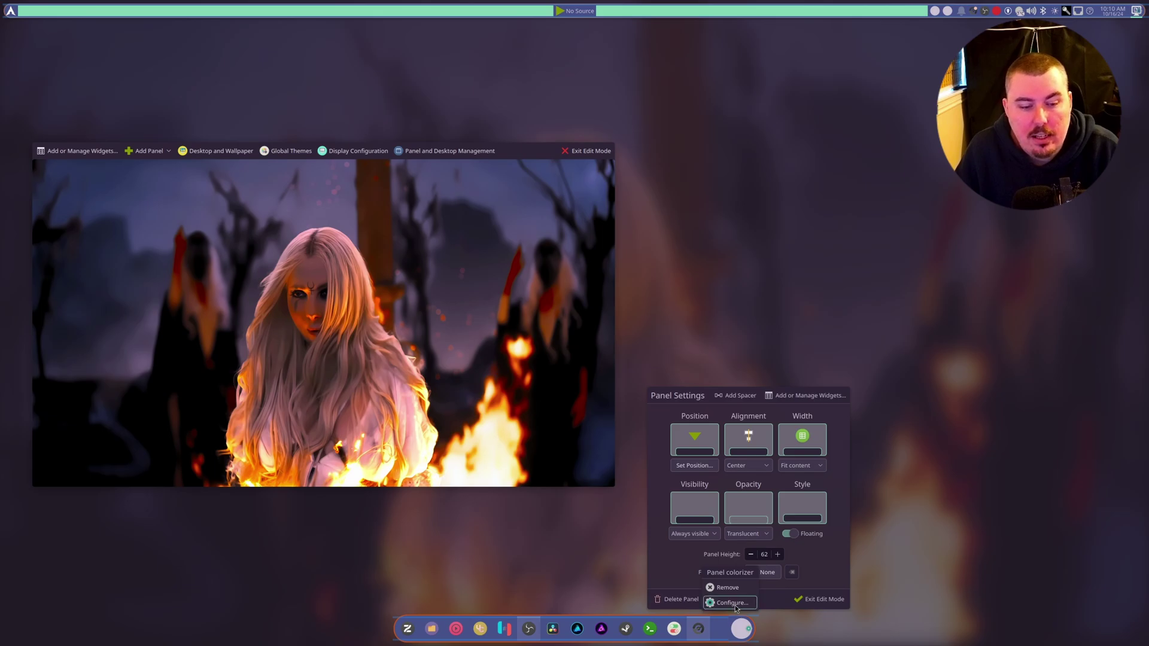
click(735, 606)
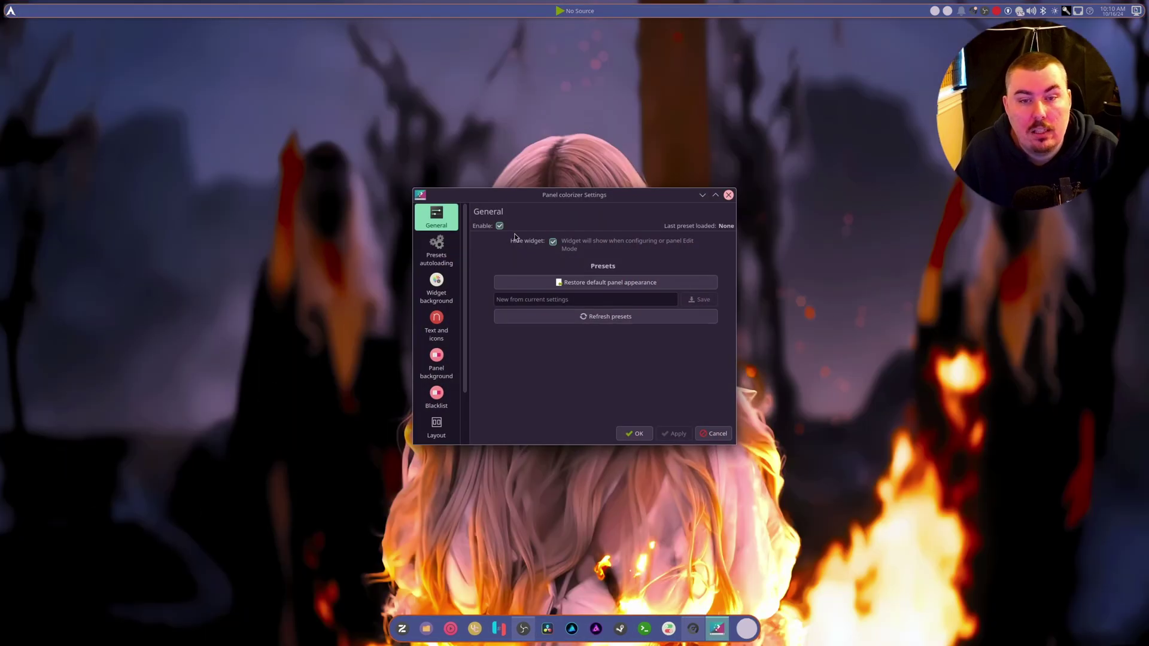
drag(529, 208, 394, 119)
Browse the presets autoloading, widget background, text and icons, and panel background sections
click(299, 161)
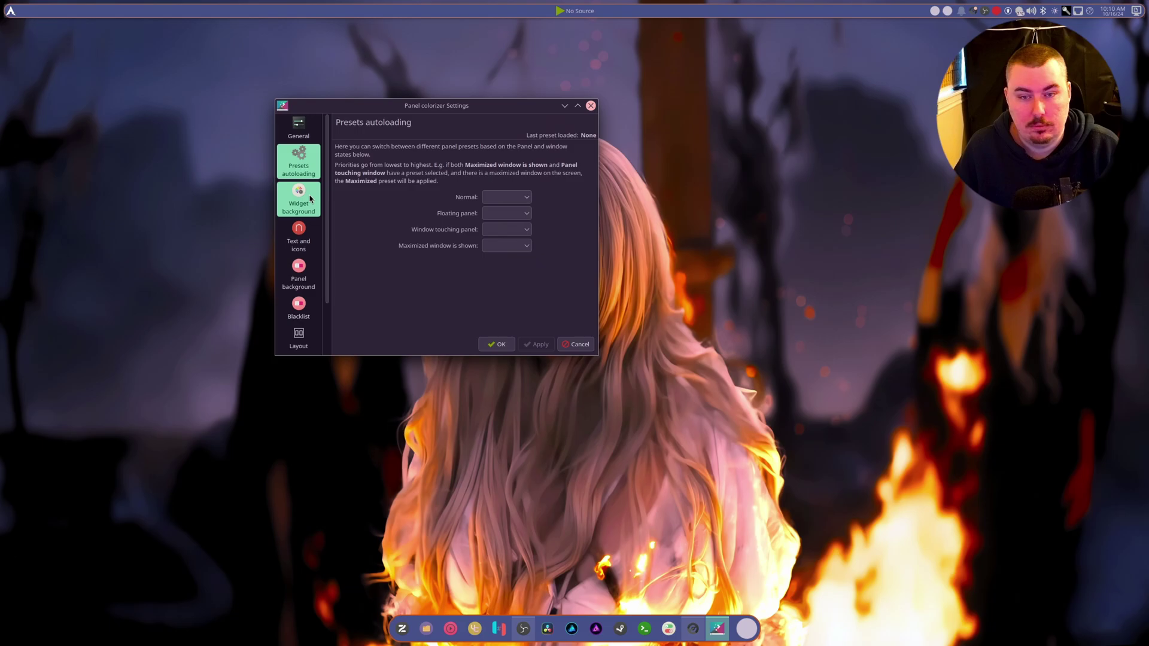
click(301, 201)
click(307, 241)
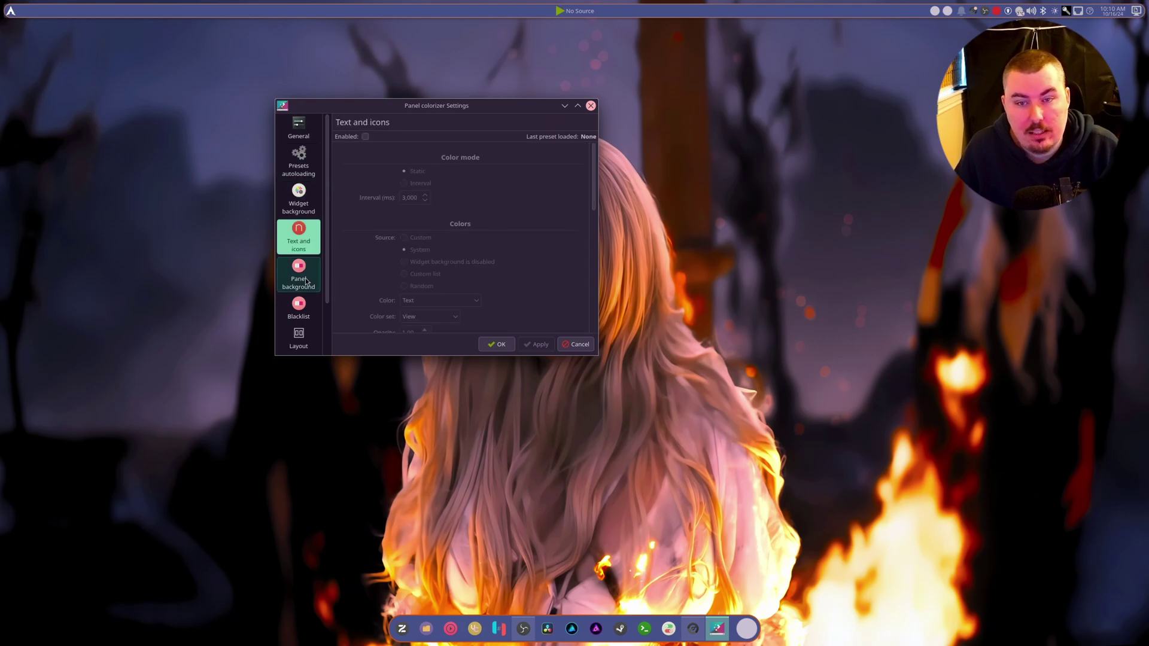
click(307, 280)
scroll(534, 258, down, 5)
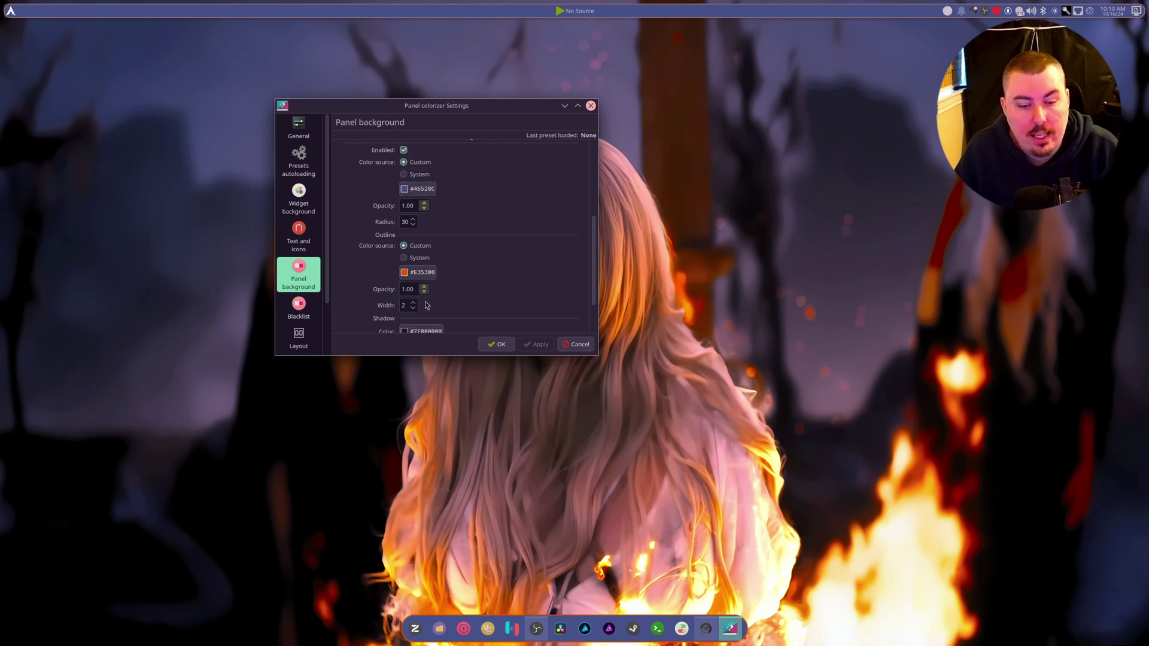
scroll(413, 305, up, 2)
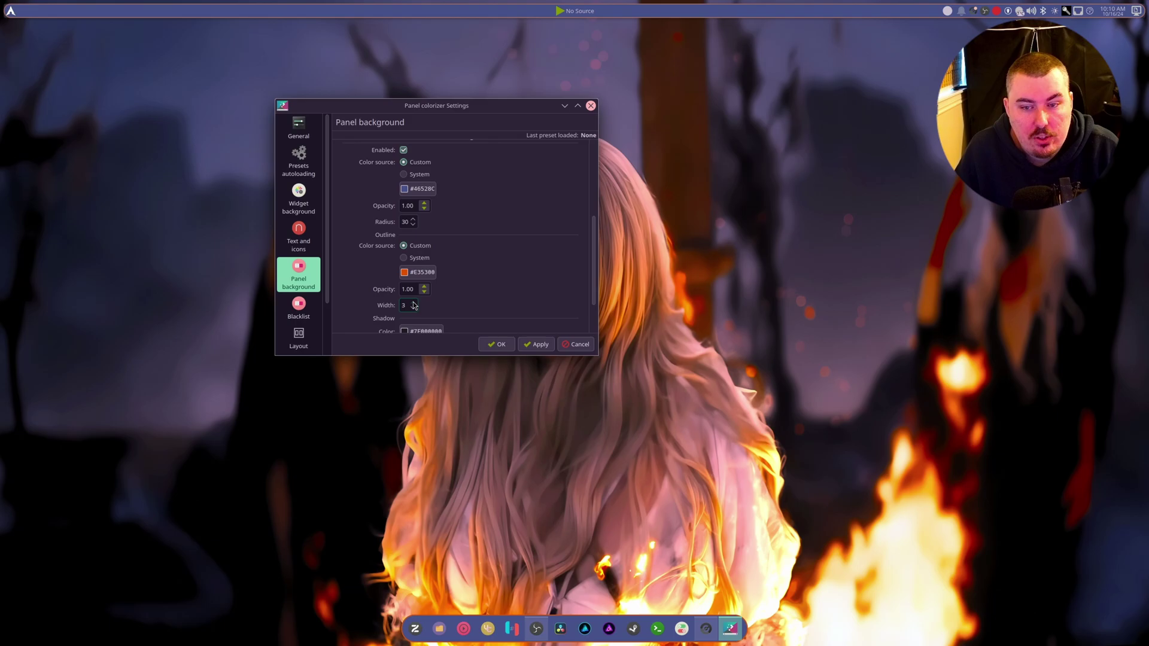
Try outline width 4 with slightly lower opacity, then set width back to 2 and save
click(528, 345)
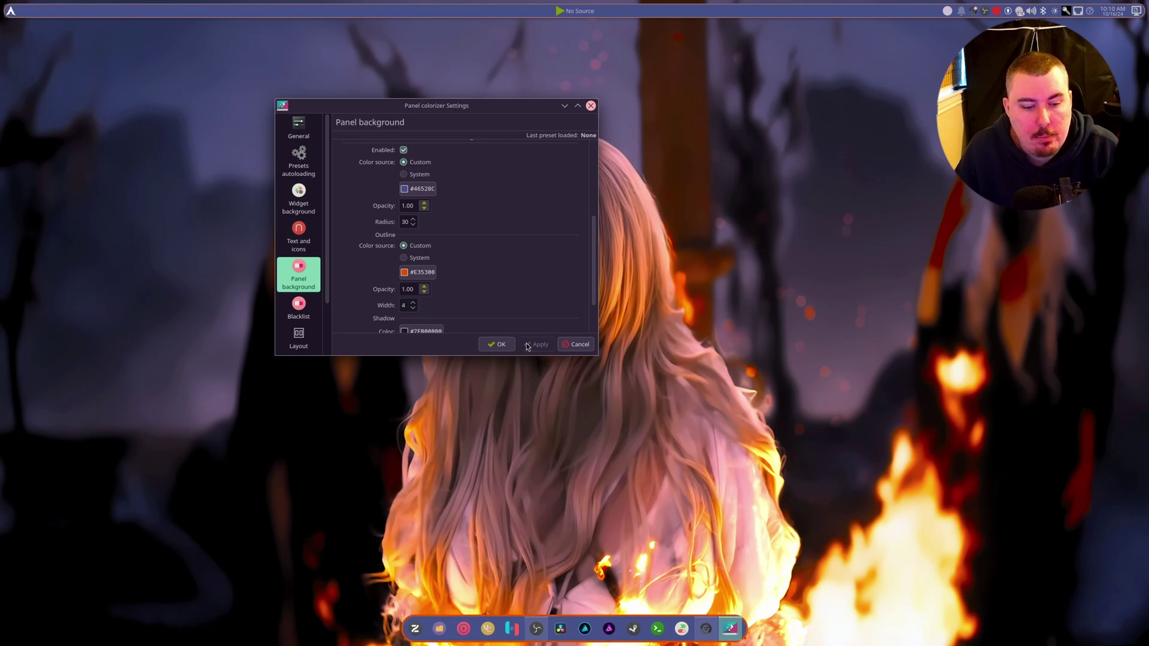
click(426, 293)
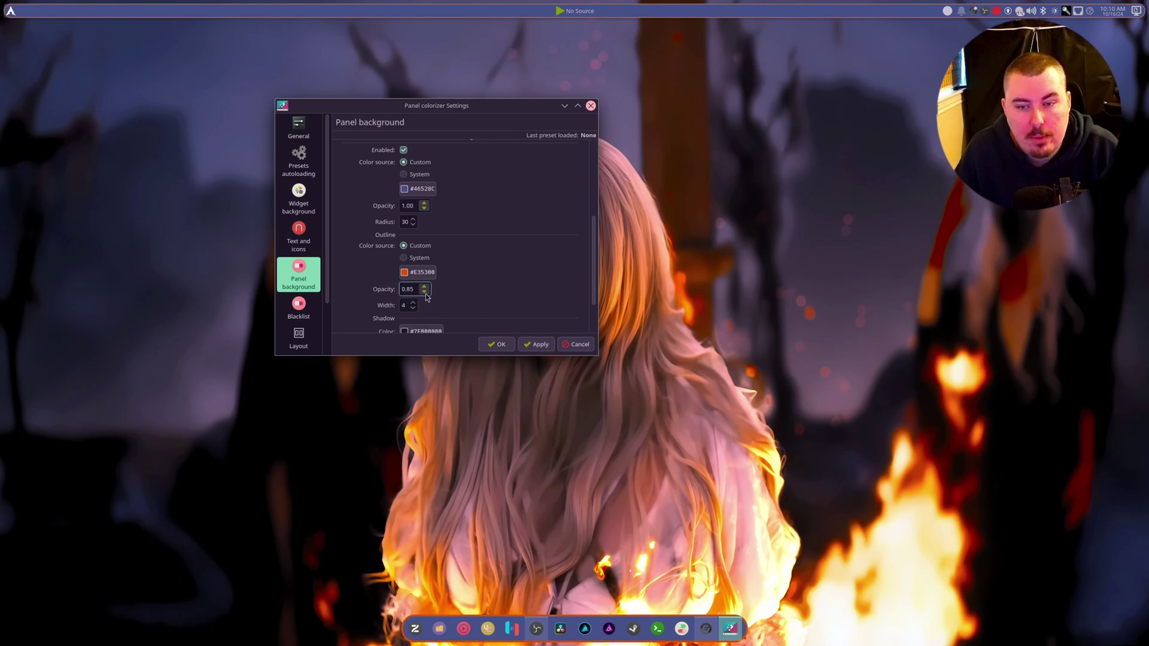
scroll(413, 305, down, 2)
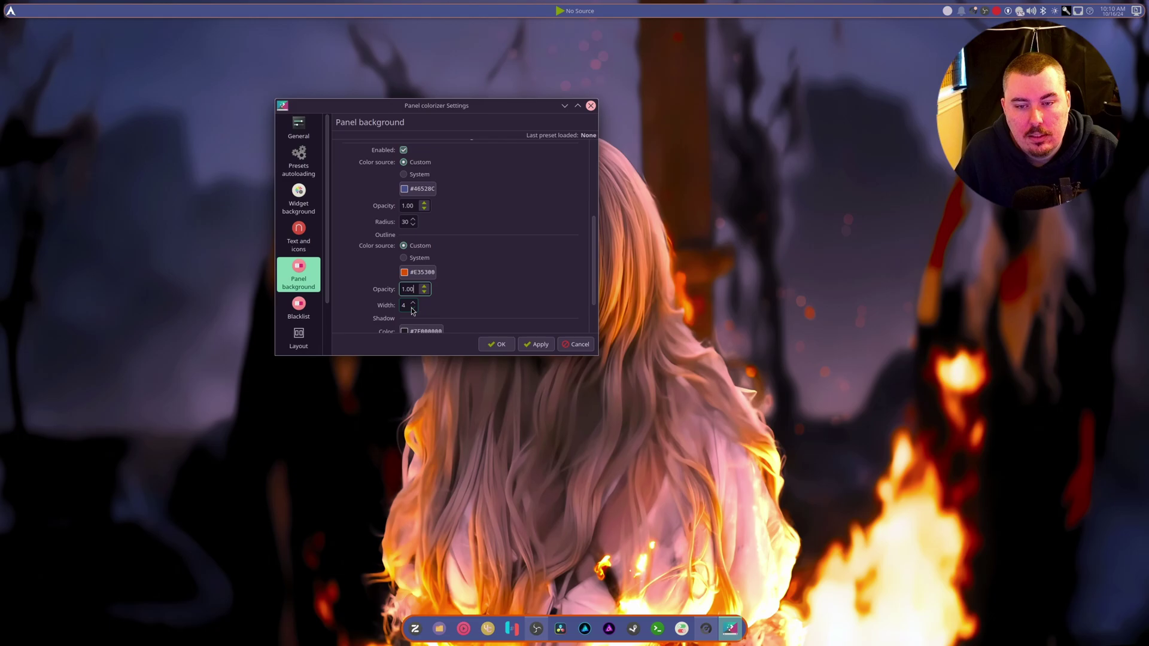
click(534, 346)
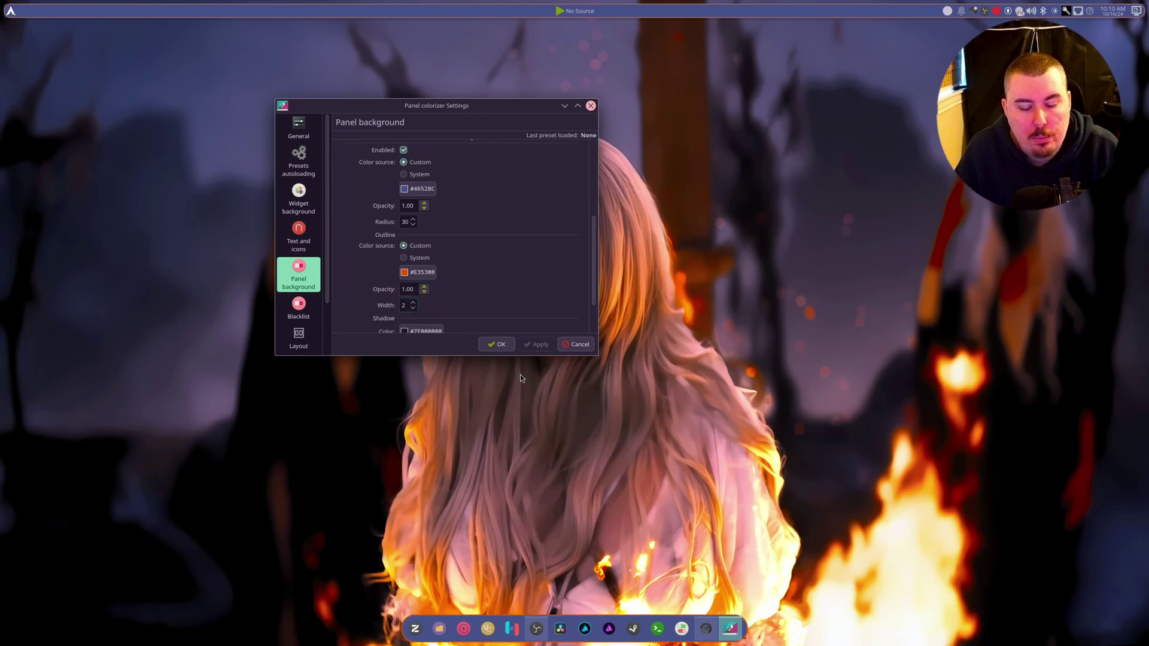
scroll(508, 261, down, 2)
click(500, 345)
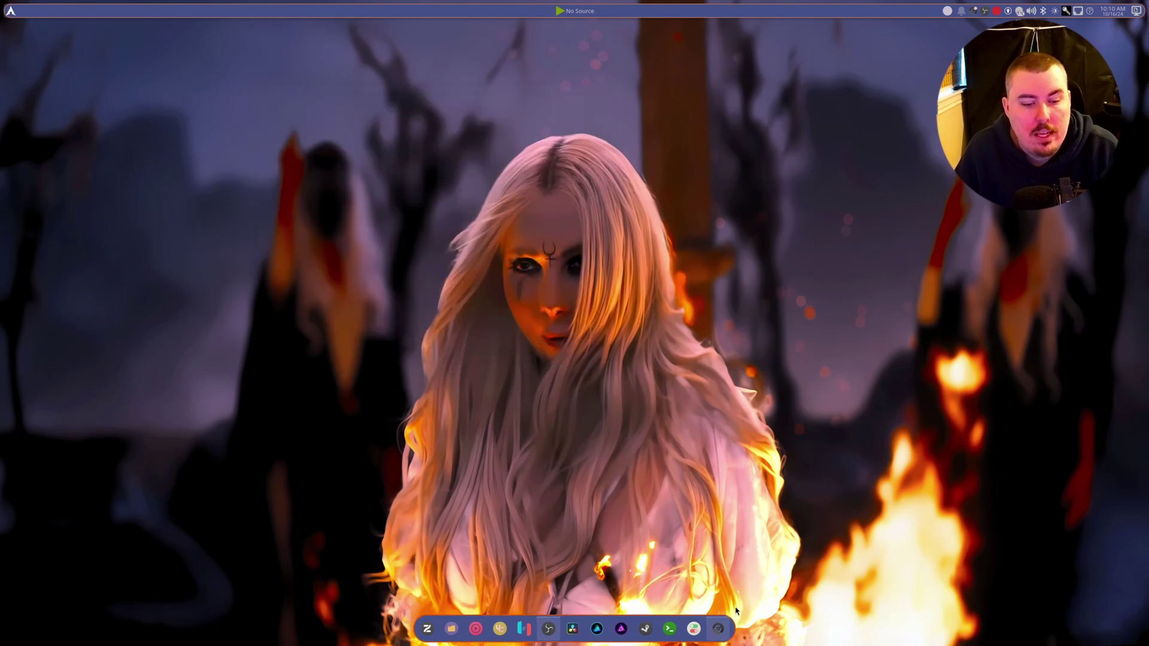
Launch System Settings from the dock and apply Utterly-Round under Plasma Style
mouse_move(721, 635)
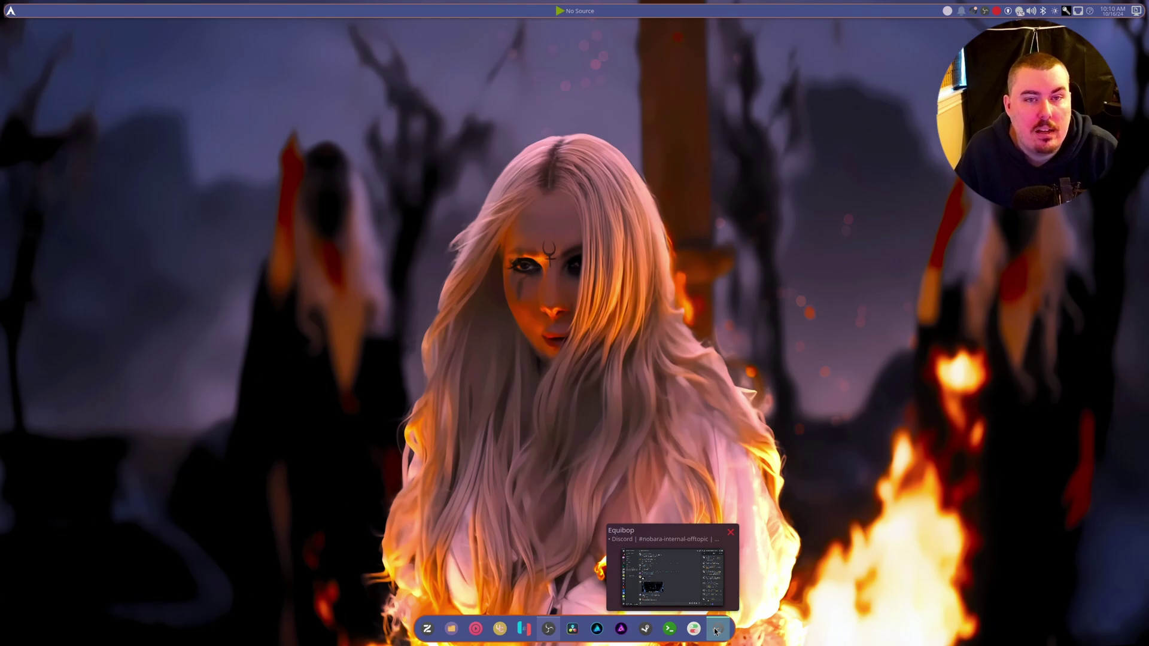
click(694, 628)
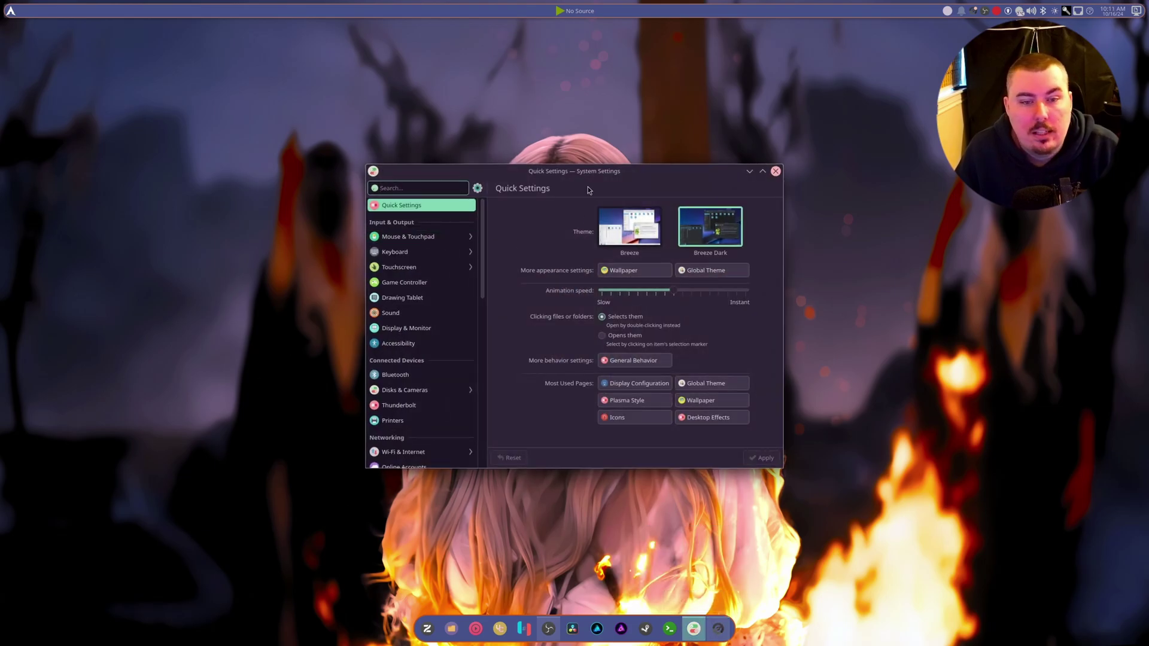
drag(563, 177, 363, 91)
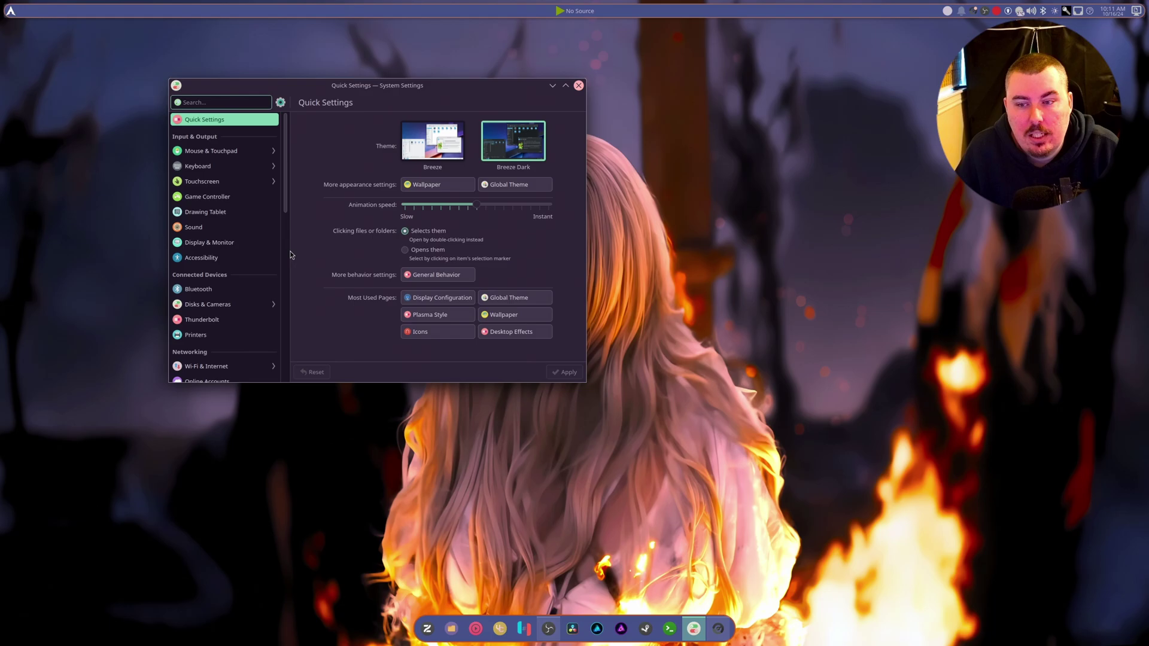
click(439, 315)
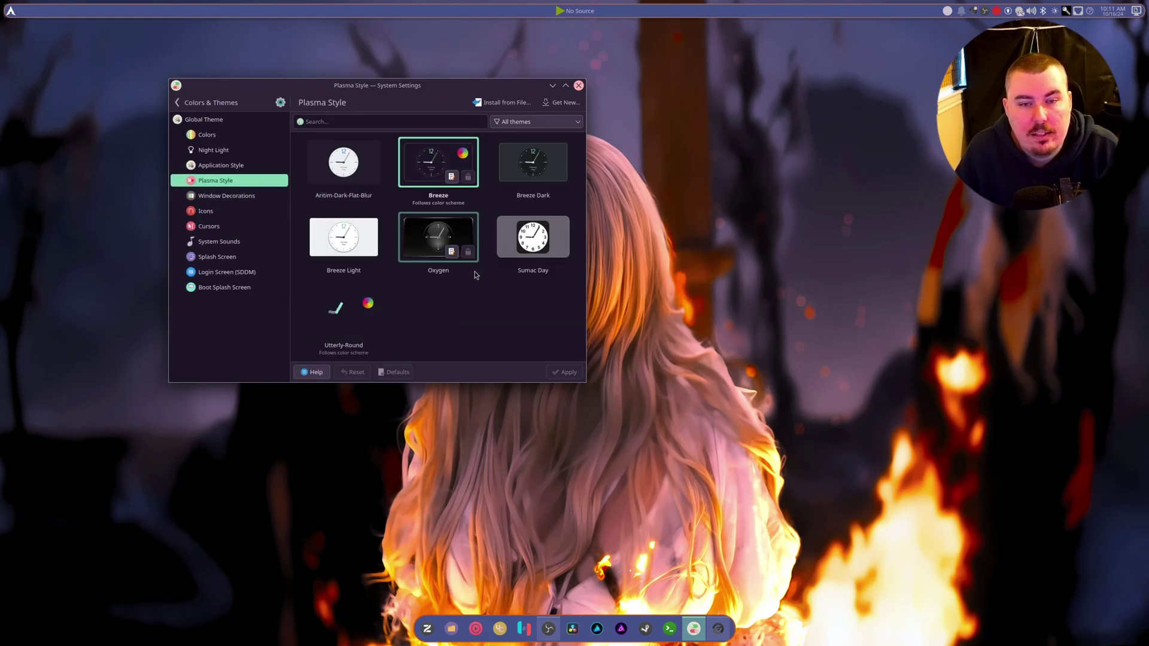
click(351, 308)
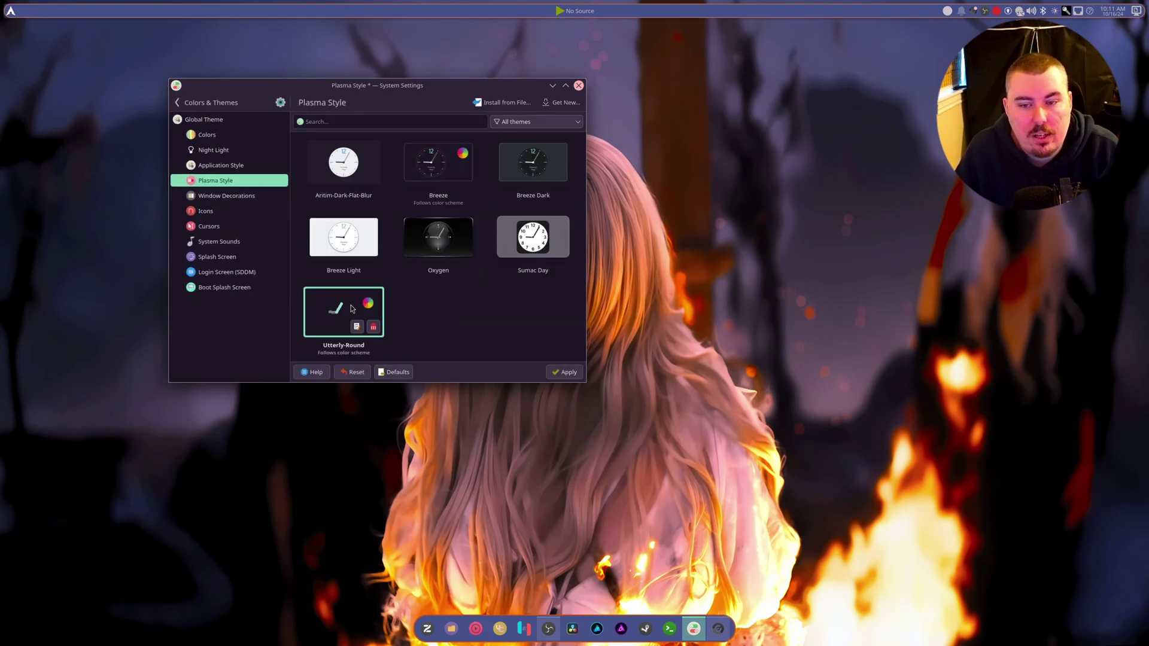
click(558, 379)
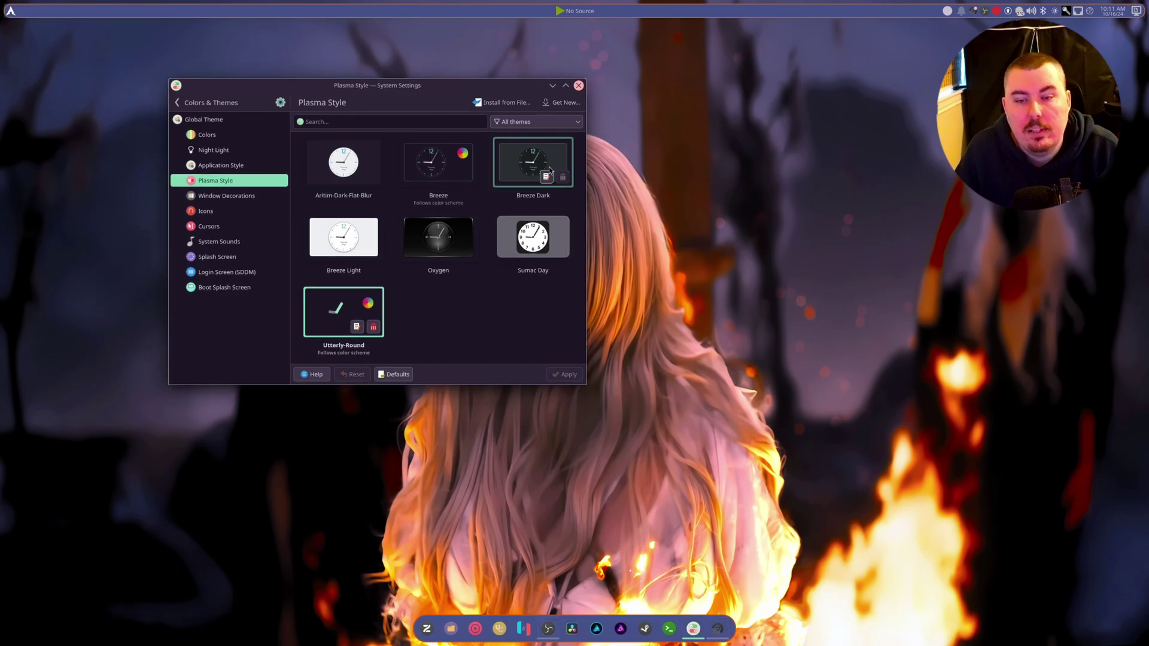
drag(478, 84, 528, 63)
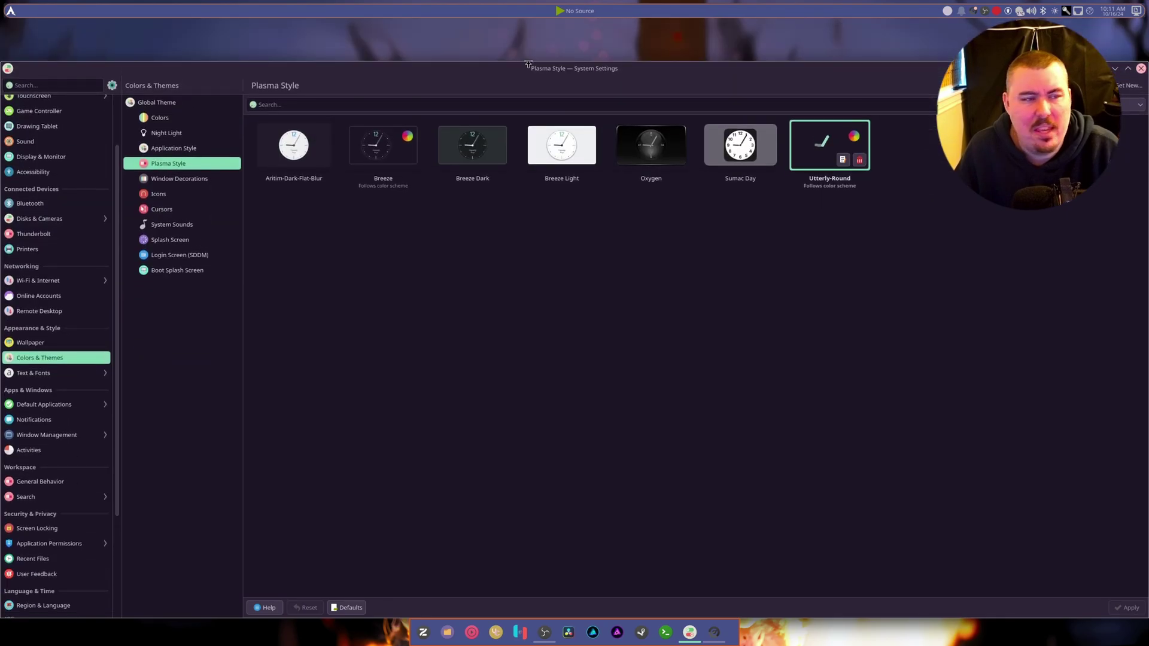
click(1141, 68)
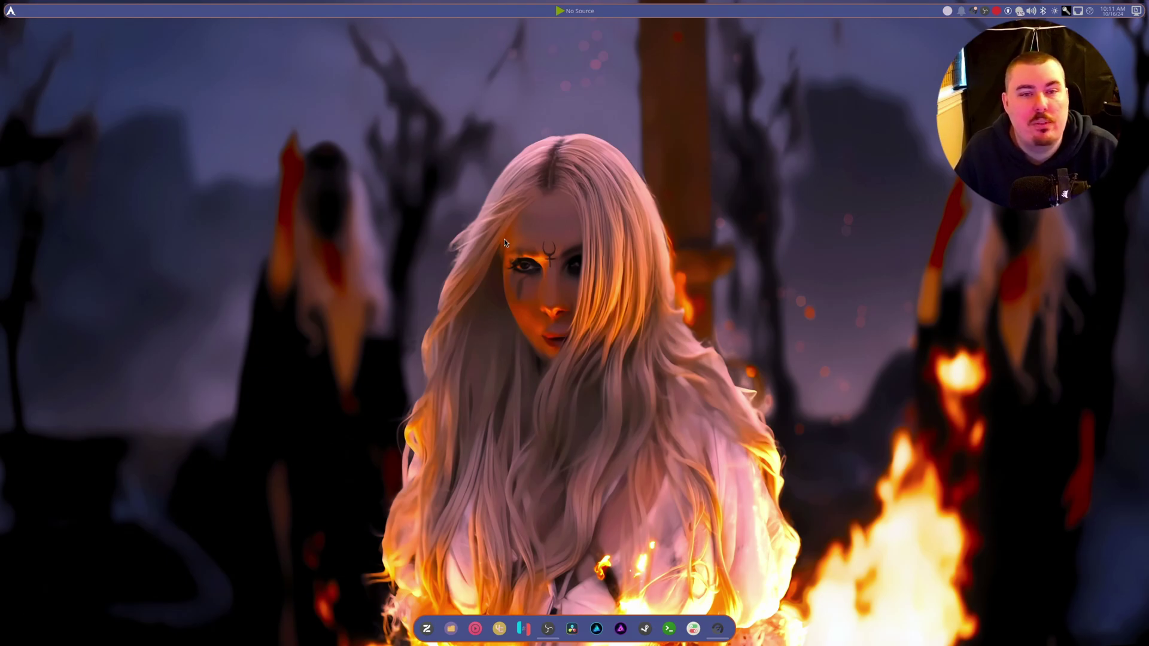
In the top panel's Panel colorizer settings, hide the original panel background and apply
right_click(482, 12)
click(507, 34)
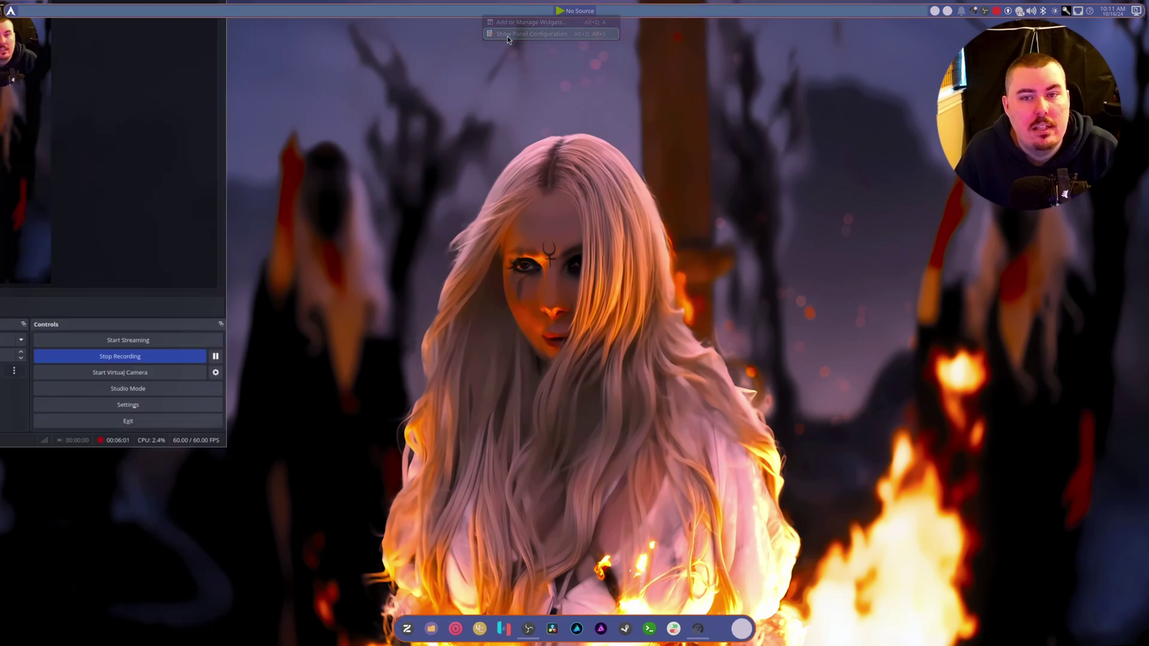
mouse_move(939, 17)
click(915, 47)
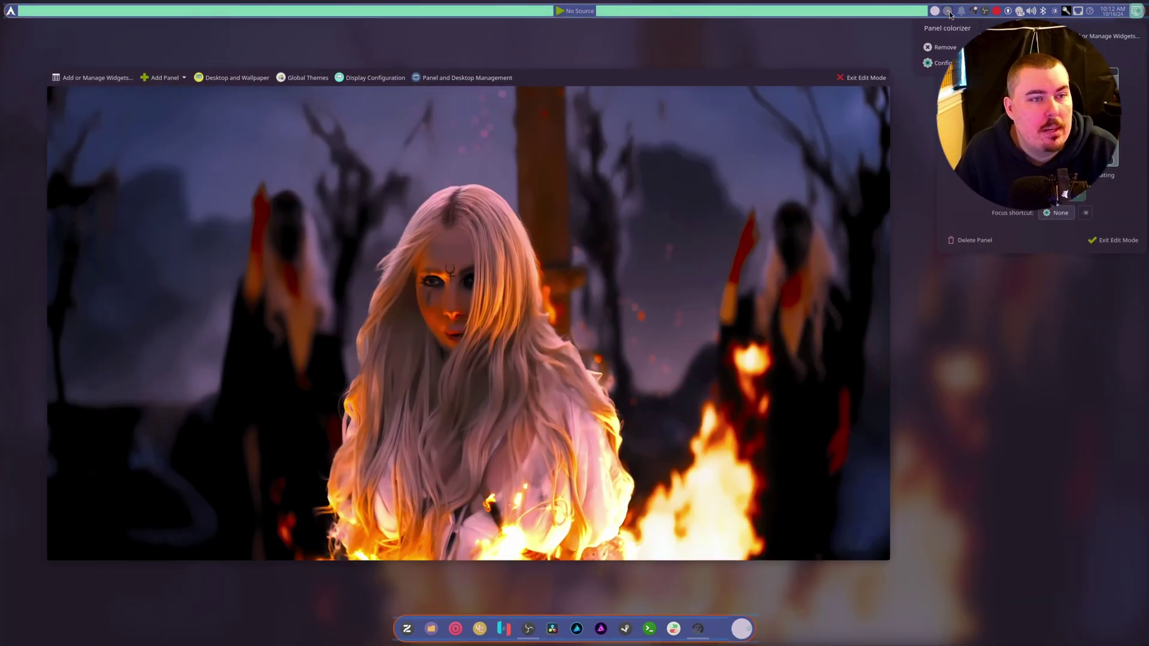
click(944, 64)
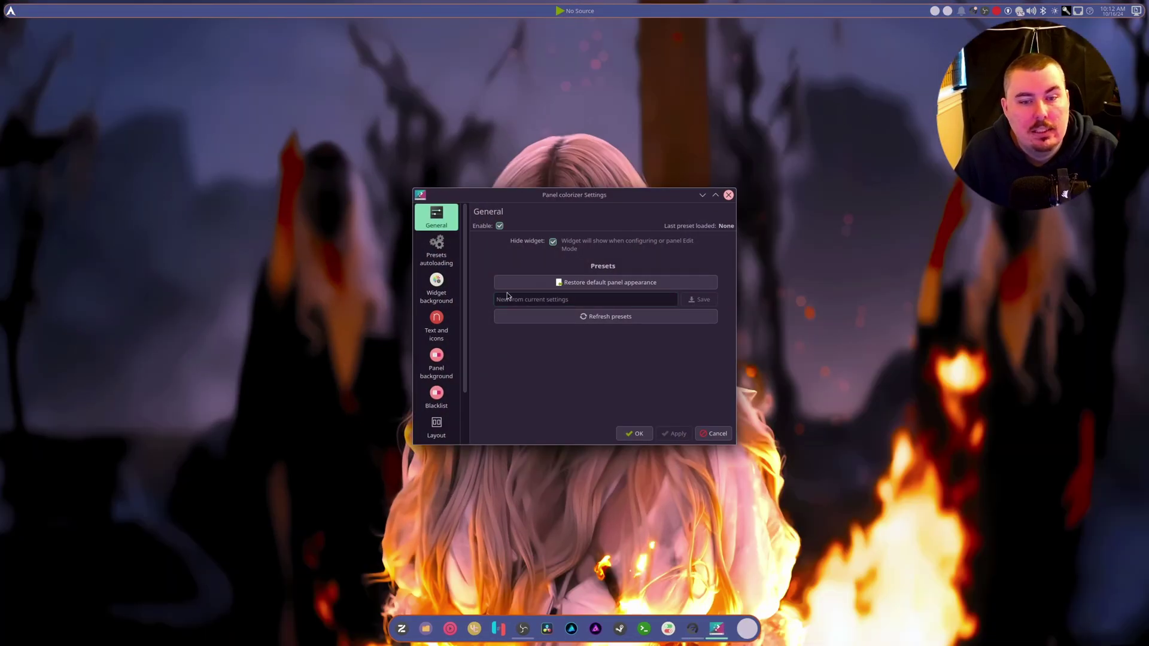
click(436, 364)
click(541, 258)
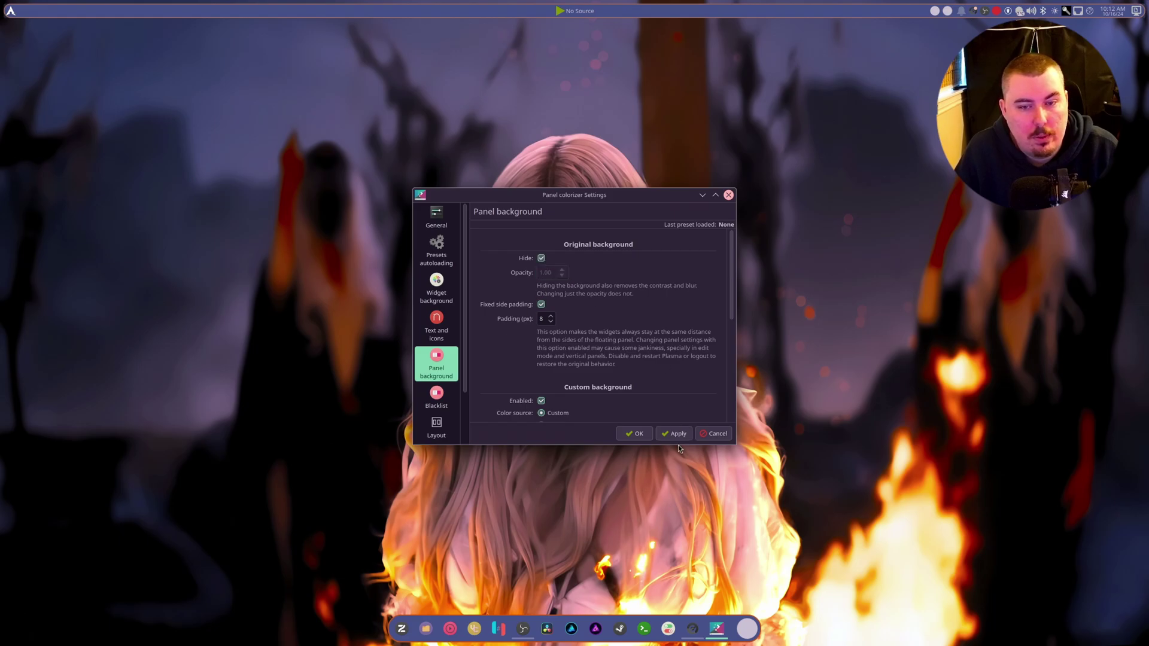
click(674, 434)
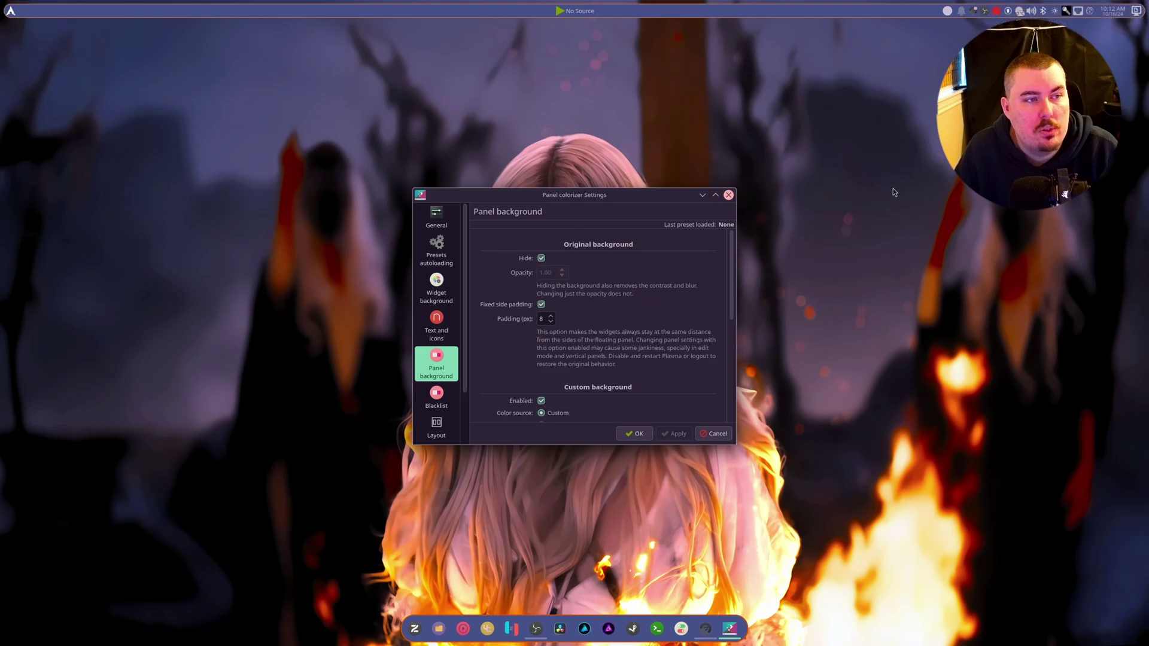
Increase the top panel's outline width to 3 and save the colorizer settings
scroll(656, 281, down, 5)
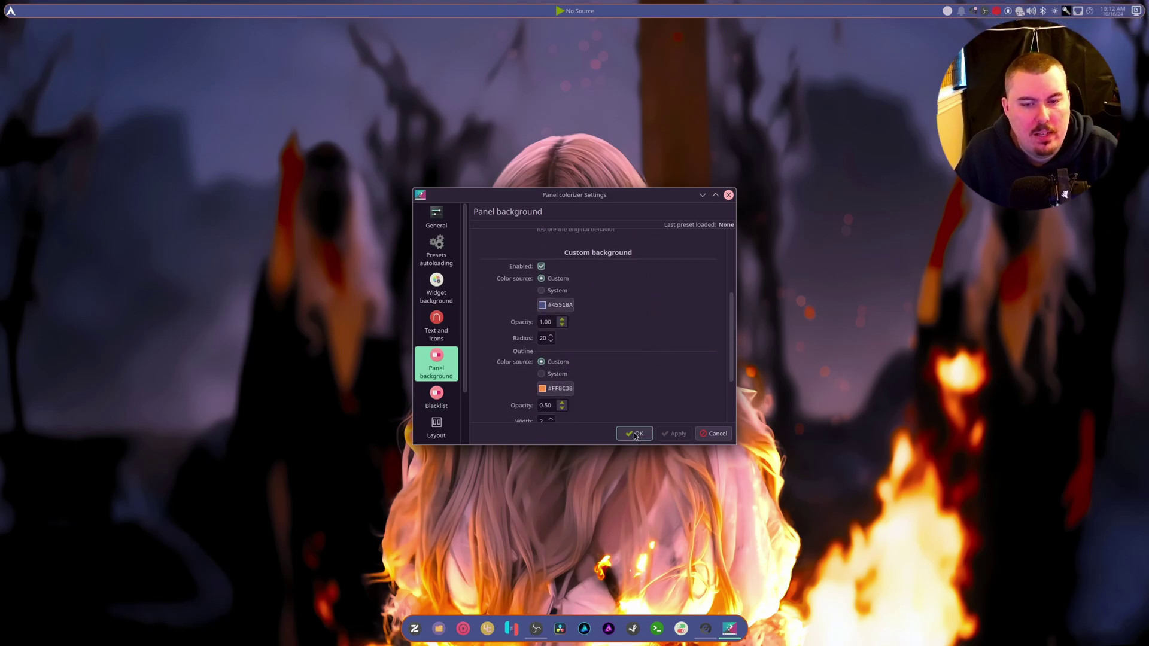
scroll(637, 365, down, 3)
click(551, 338)
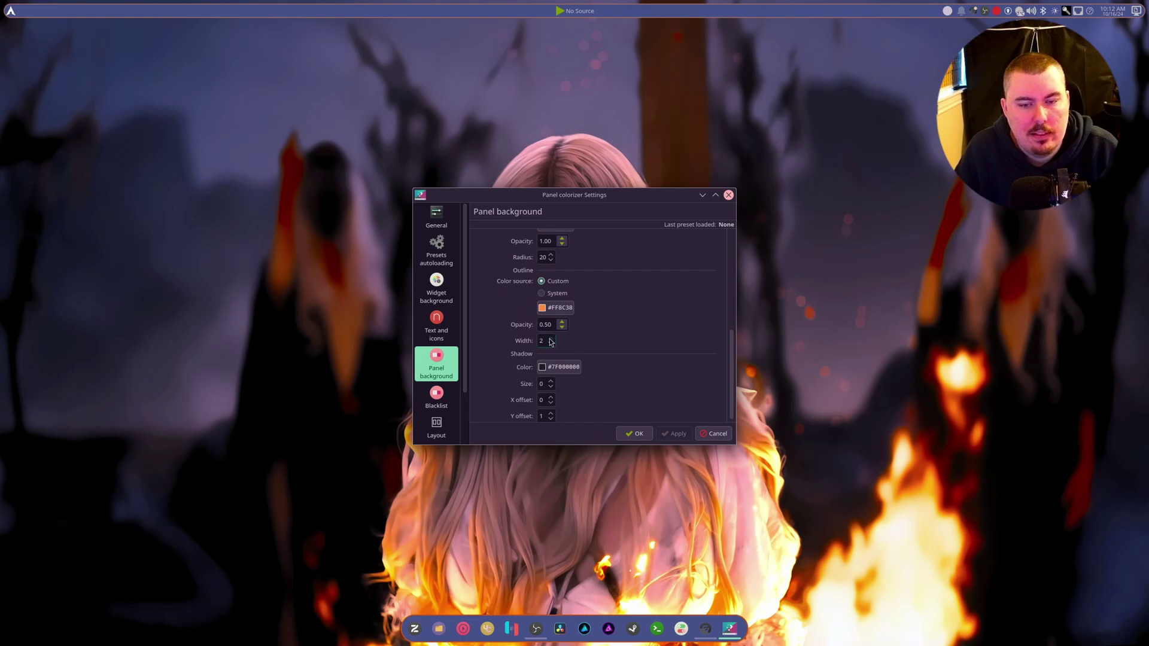
click(634, 434)
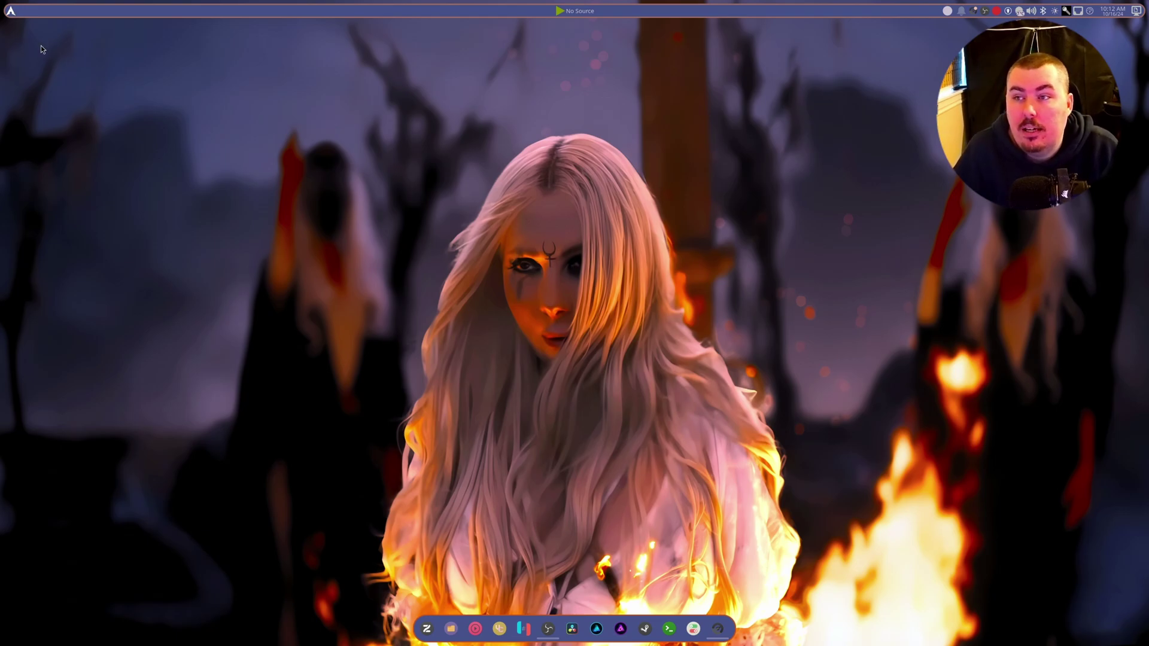
Choose Show Panel Configuration from the application launcher's context menu
right_click(10, 12)
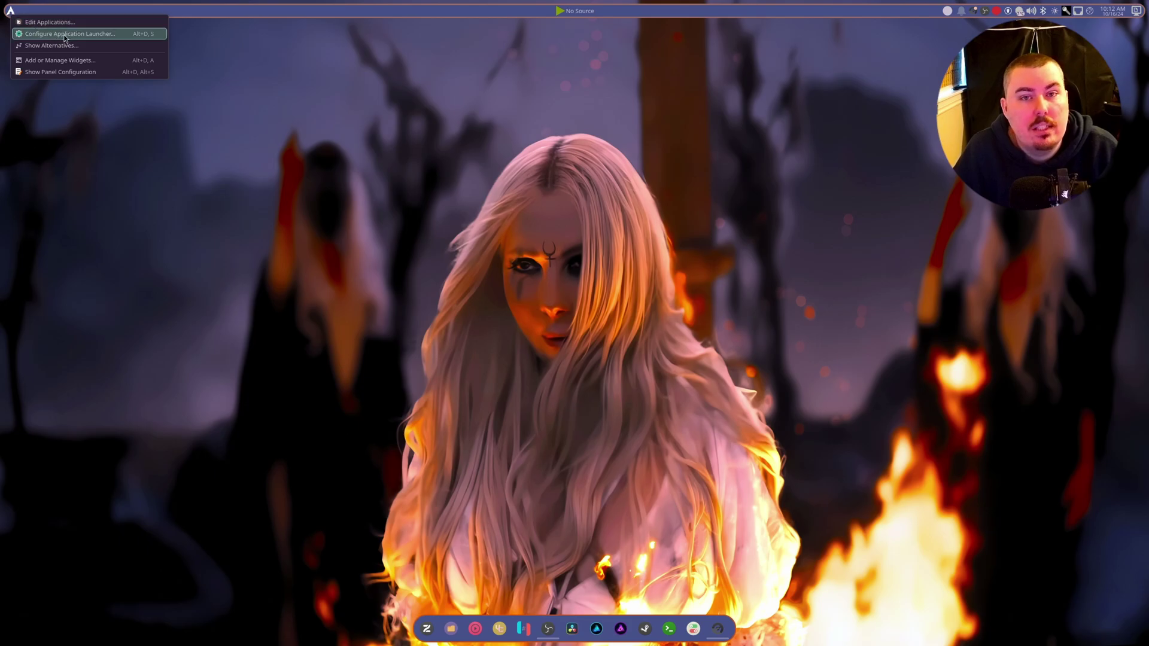
click(71, 72)
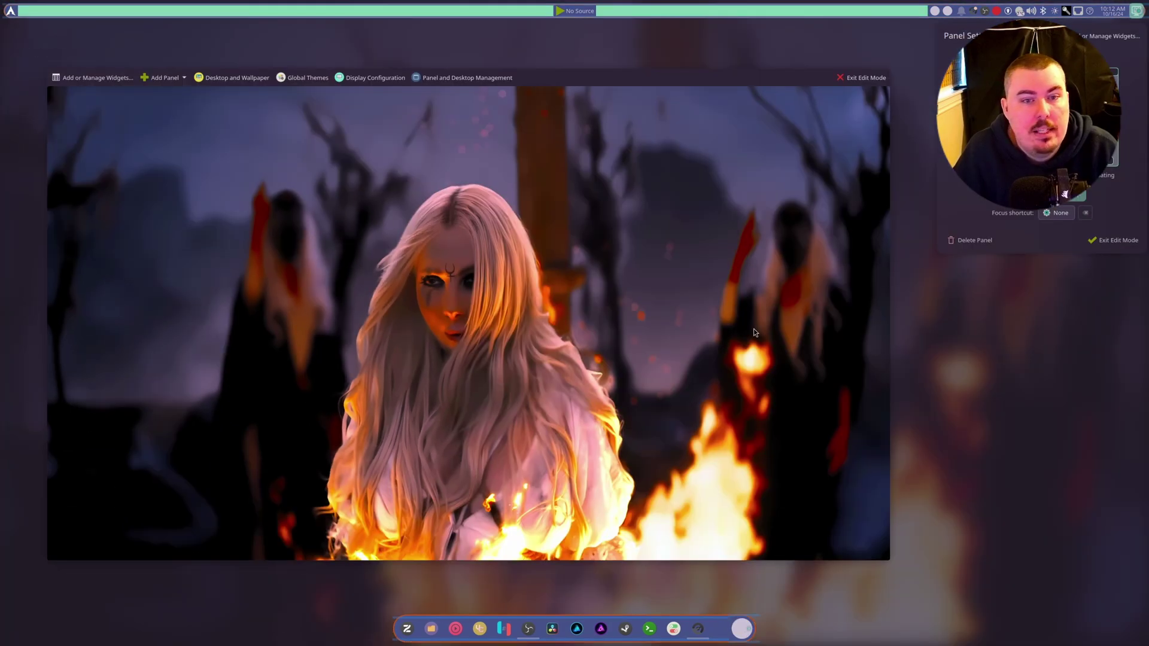